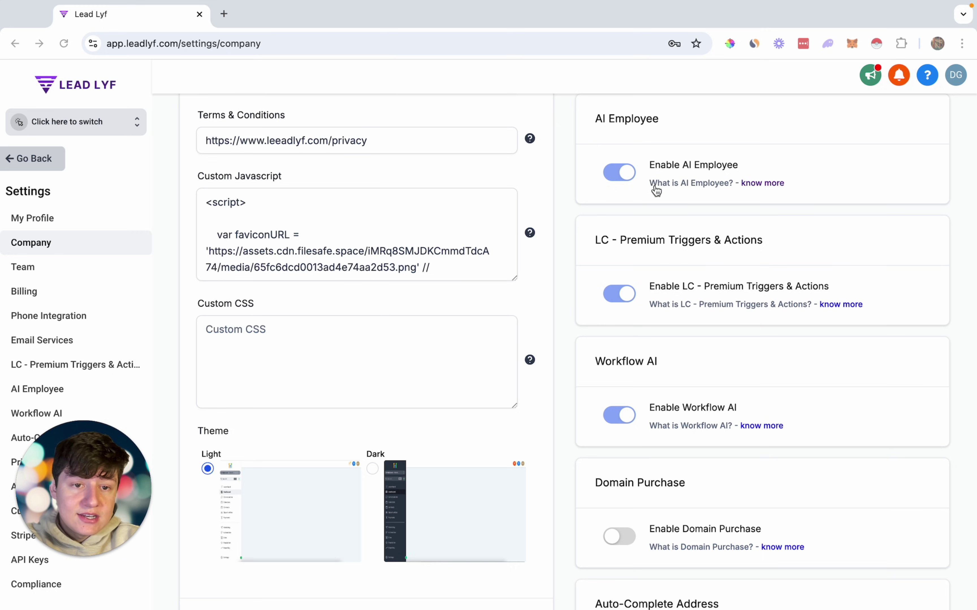
# - Open the AI Employee help article and review its features and $97/month unlimited pricing table
pyautogui.click(760, 184)
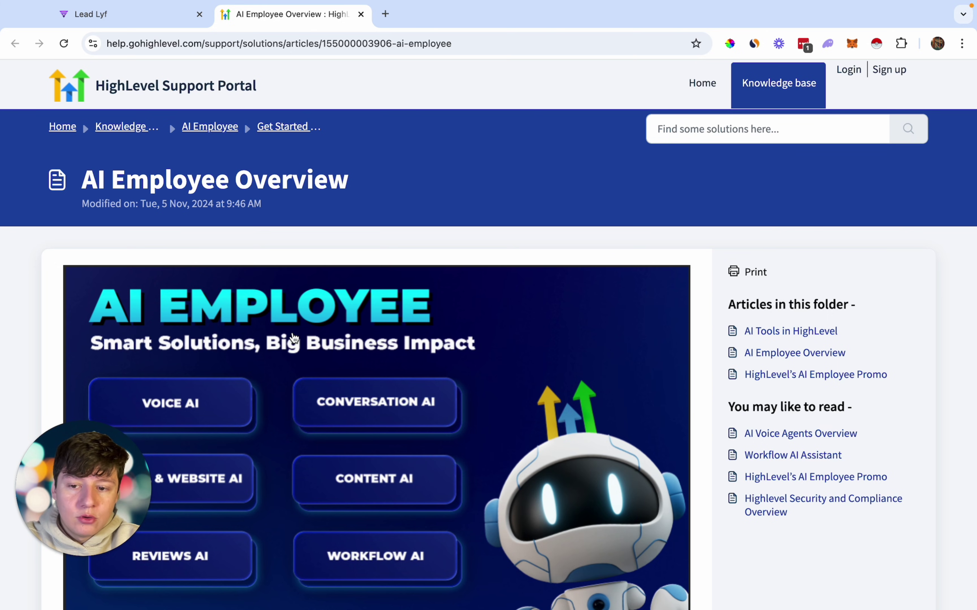
pyautogui.scroll(-3, 293, 336)
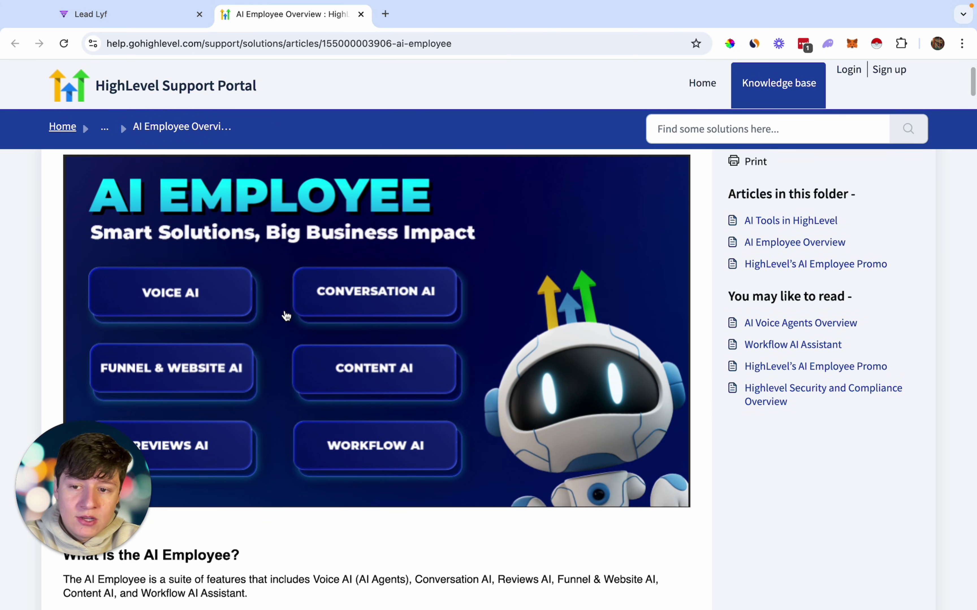
pyautogui.scroll(-1, 284, 316)
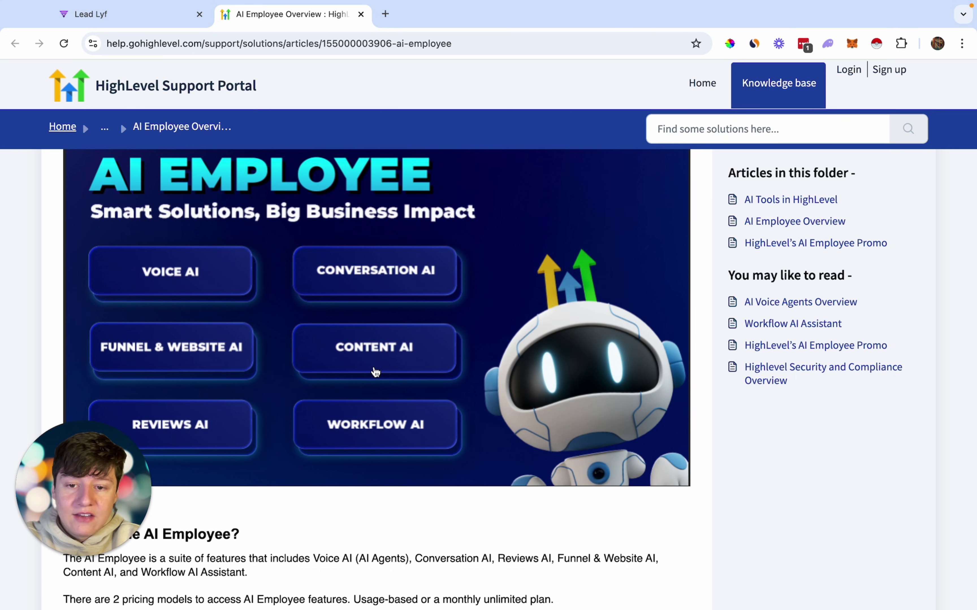
pyautogui.scroll(-1, 403, 363)
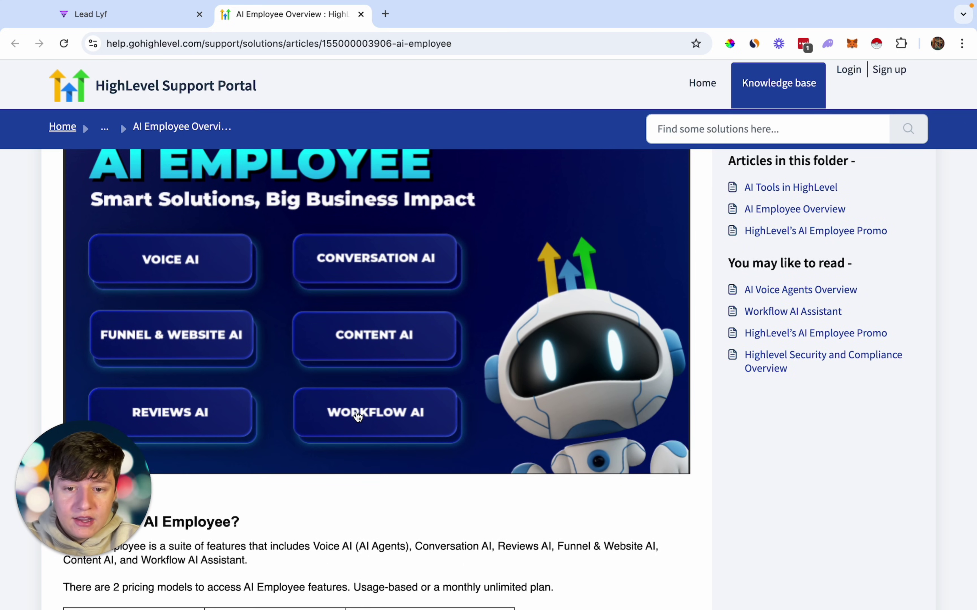
pyautogui.scroll(-10, 358, 417)
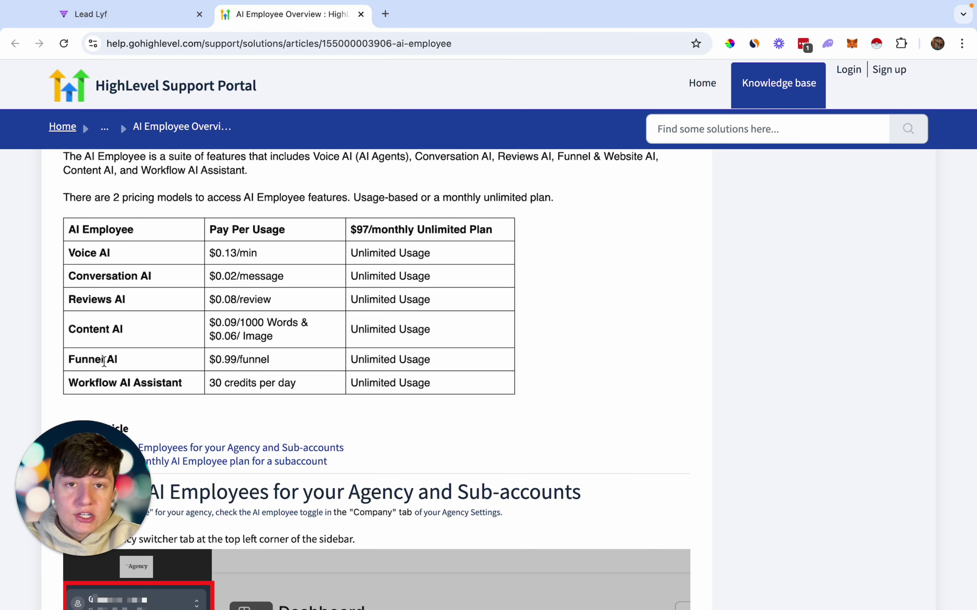
pyautogui.scroll(5, 104, 360)
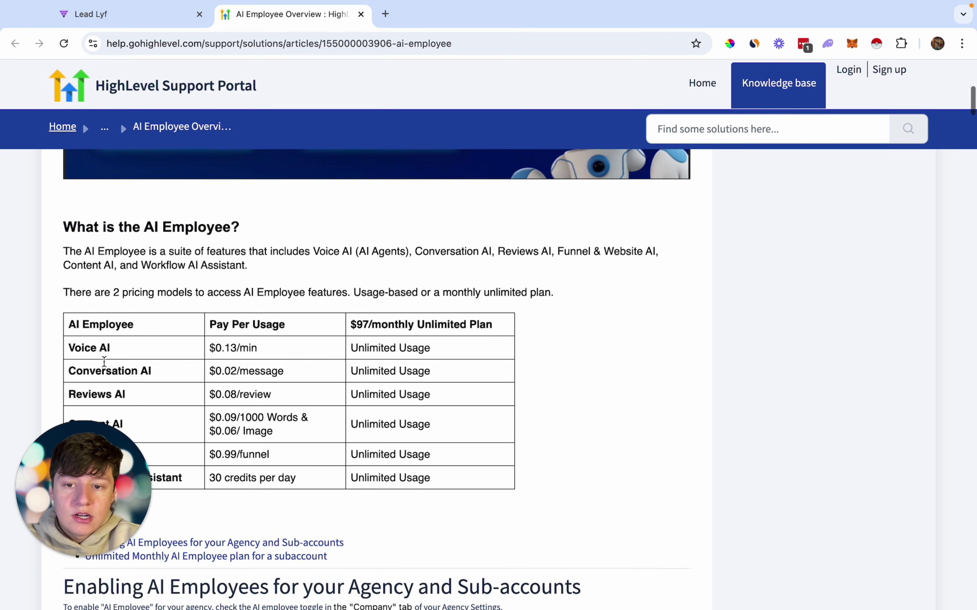
pyautogui.scroll(1, 104, 368)
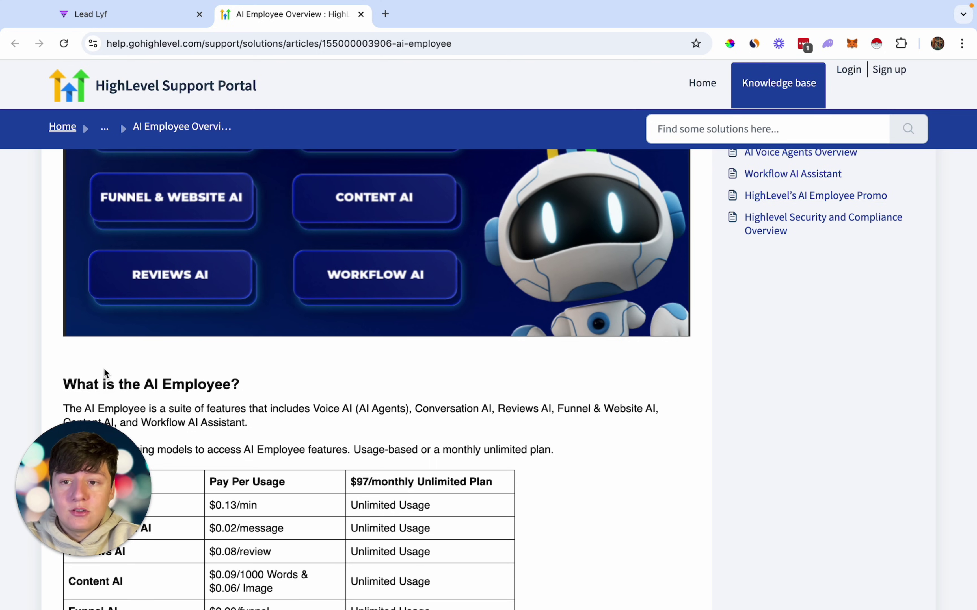
# - Switch back to Lead Lyf, go to Sites > Funnels and start a New Funnel
pyautogui.click(136, 18)
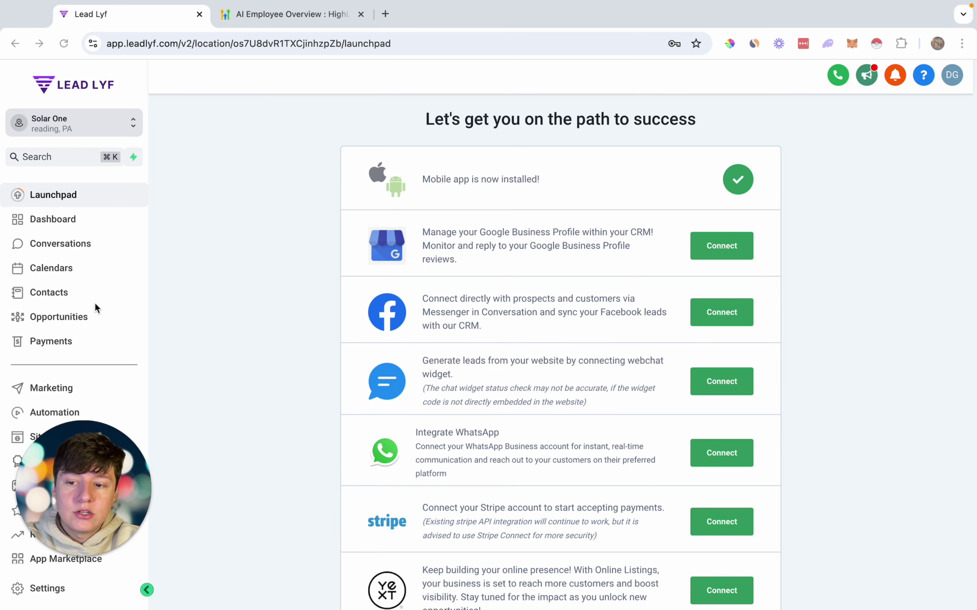
pyautogui.scroll(-3, 95, 303)
pyautogui.click(68, 352)
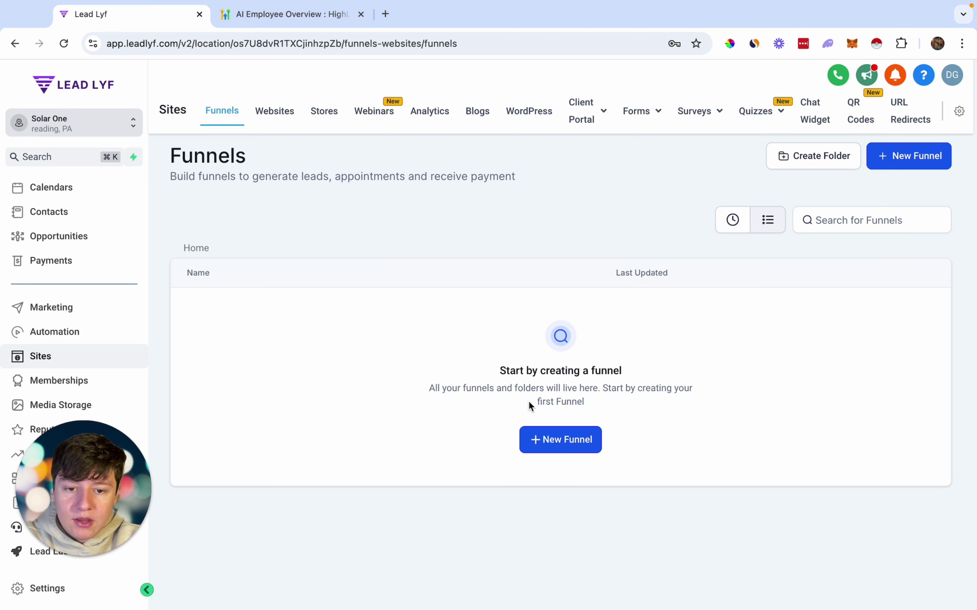
pyautogui.click(554, 442)
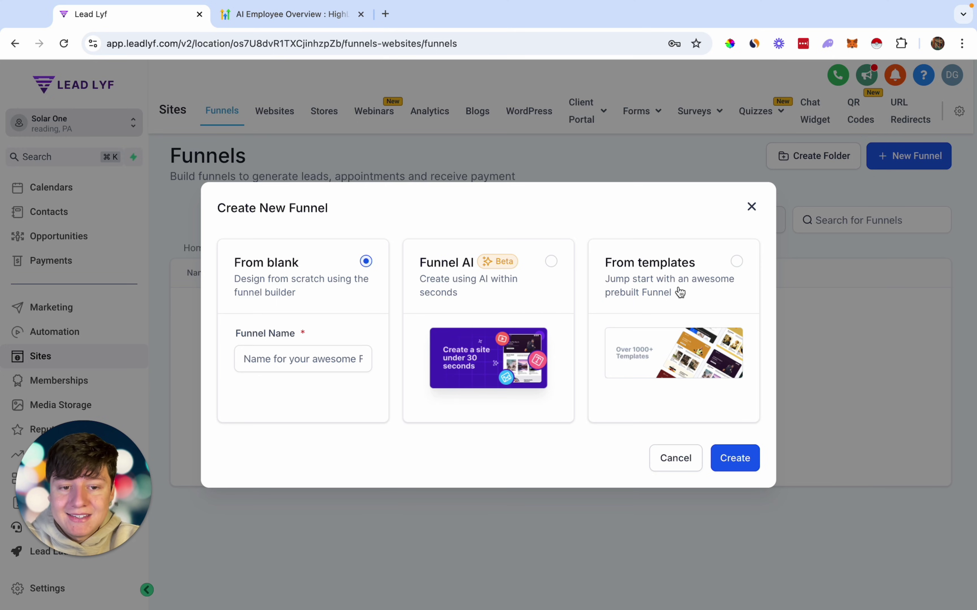
pyautogui.click(690, 290)
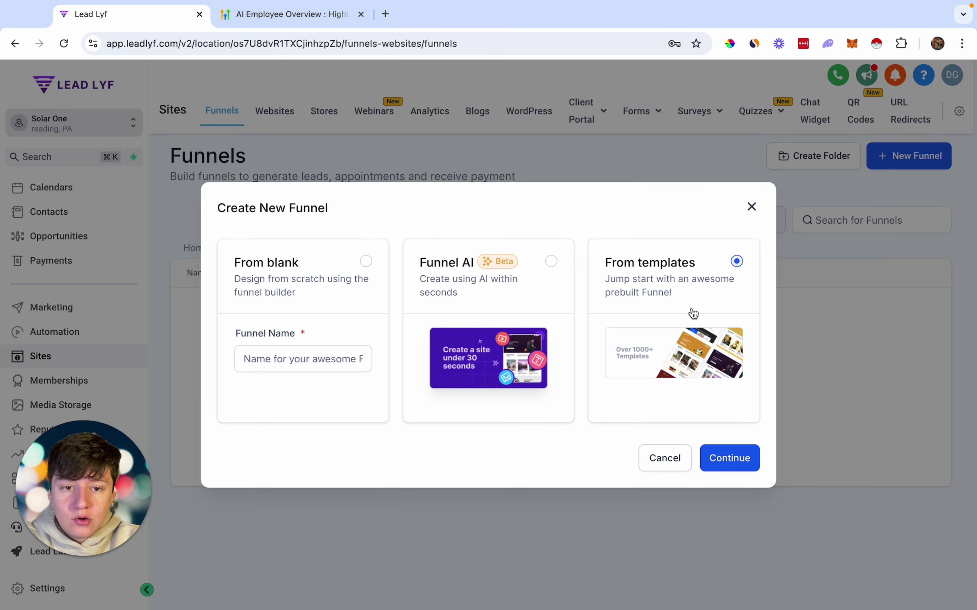
pyautogui.click(719, 460)
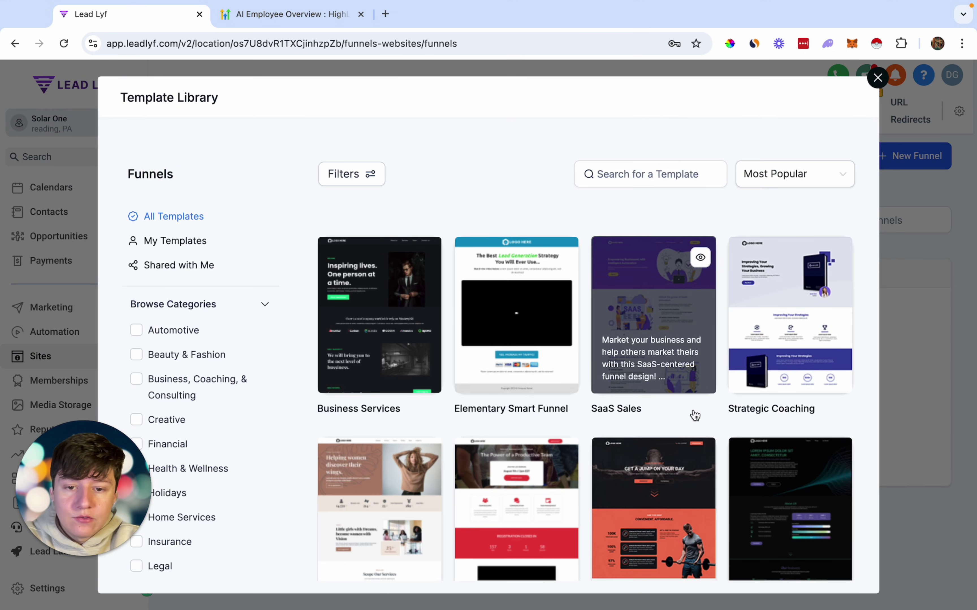
pyautogui.scroll(-7, 694, 415)
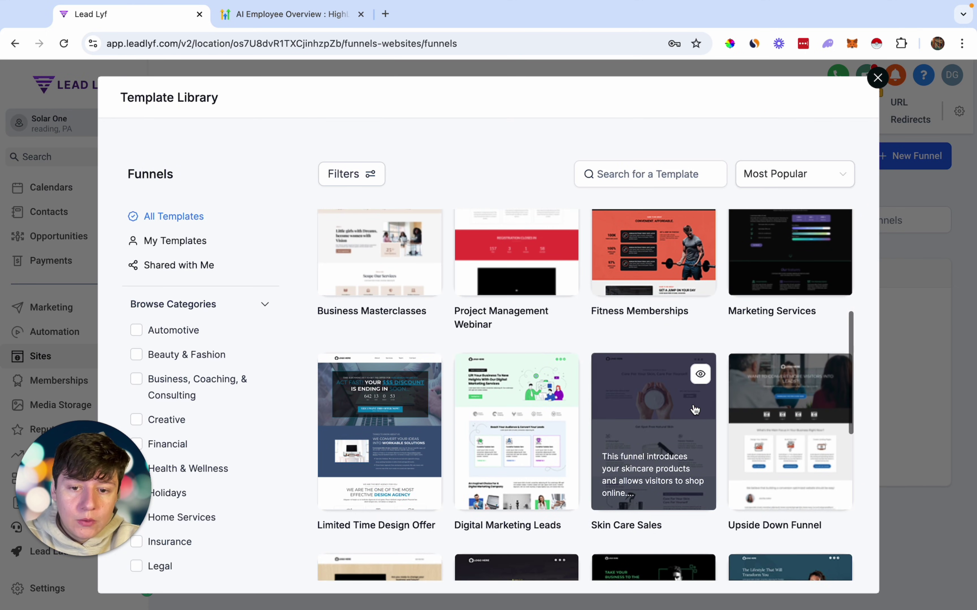
pyautogui.scroll(-5, 694, 409)
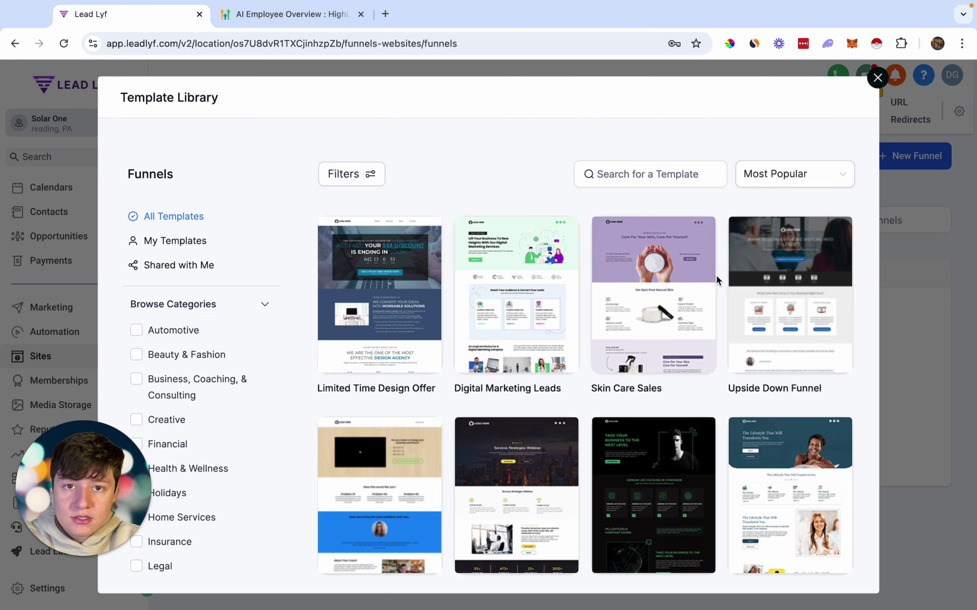
pyautogui.click(877, 78)
pyautogui.click(569, 440)
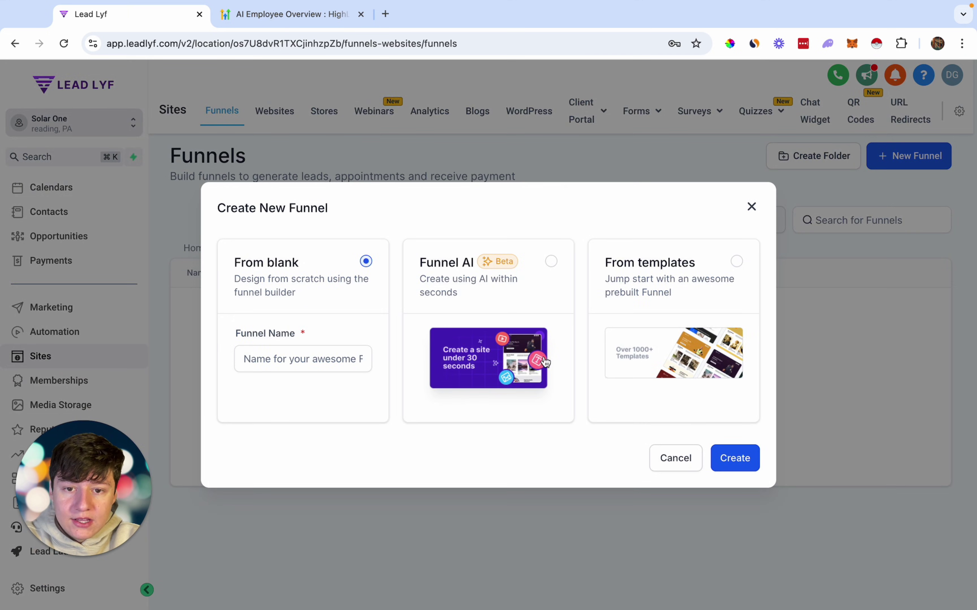
# - Choose Funnel AI and enter 'Abc Pest Solutions' as the business name
pyautogui.click(538, 285)
pyautogui.click(733, 460)
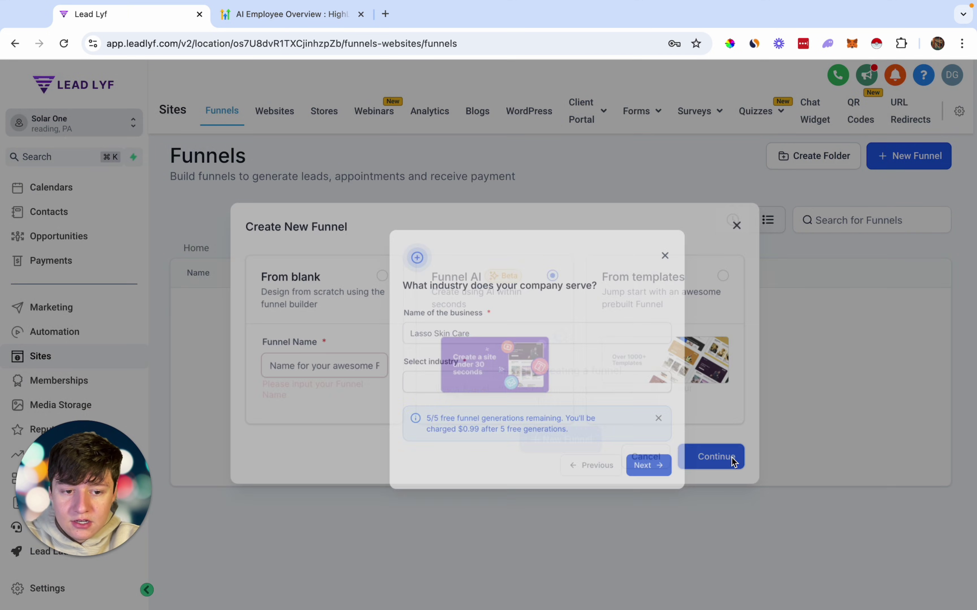
pyautogui.click(483, 357)
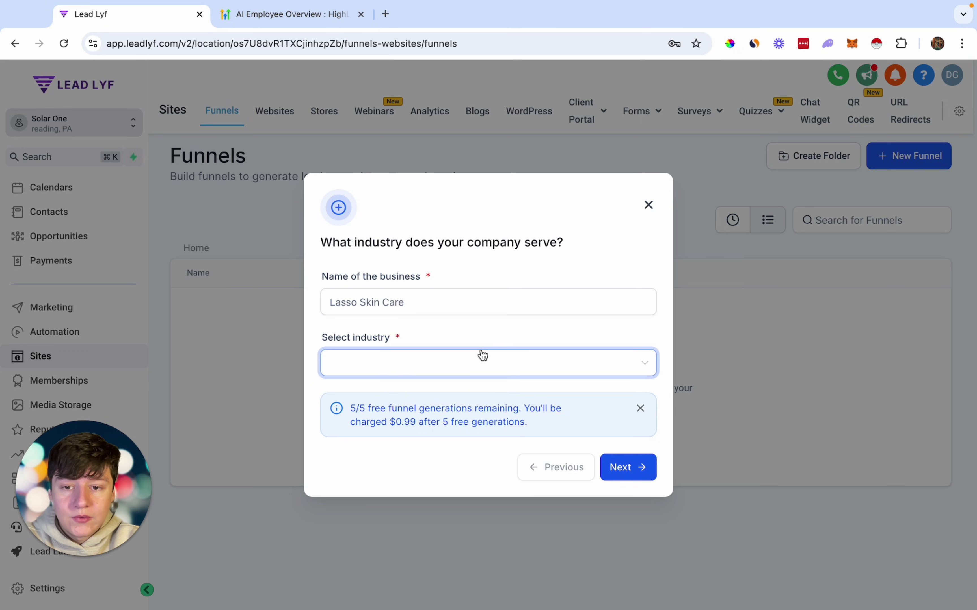
pyautogui.click(375, 303)
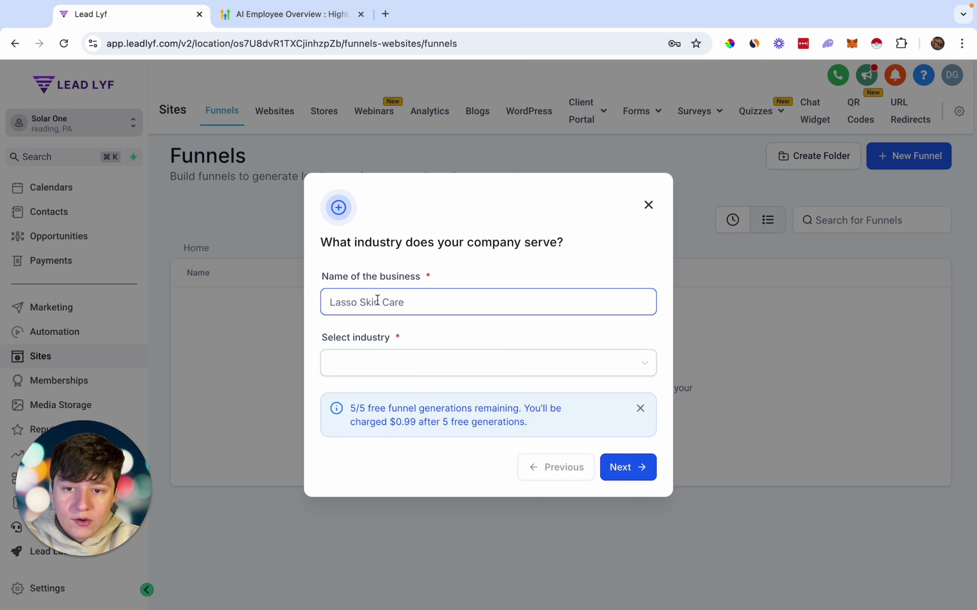
pyautogui.write('Abc ')
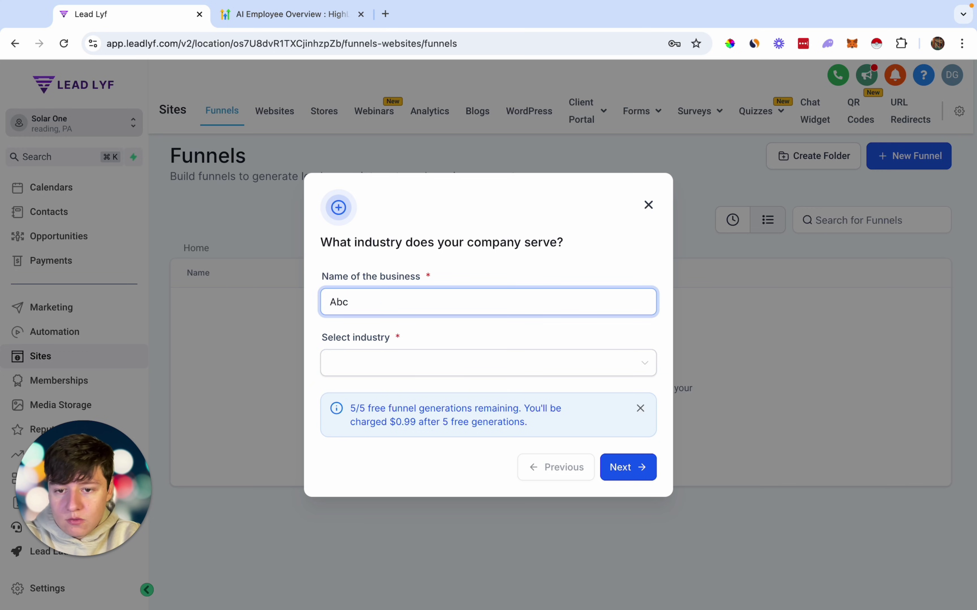
pyautogui.write('Pest Solutions')
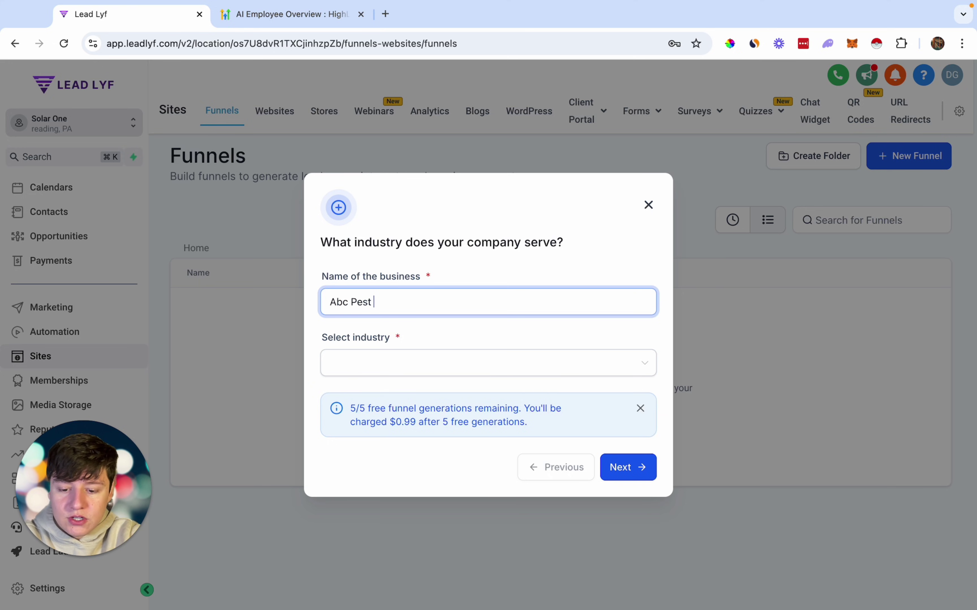
# - Set the industry to Pest Control Service and advance to design preferences
pyautogui.click(349, 363)
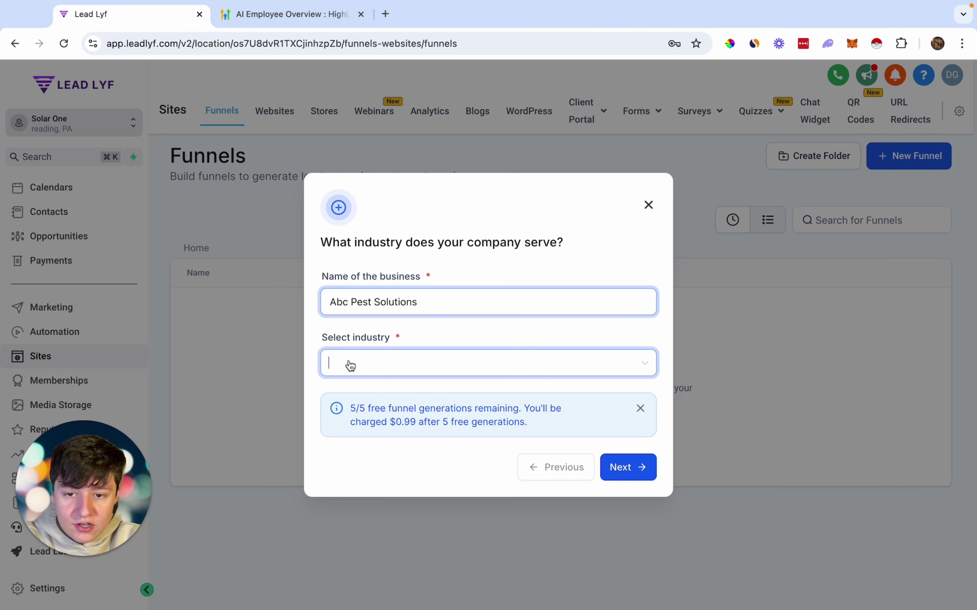
pyautogui.scroll(-6, 384, 486)
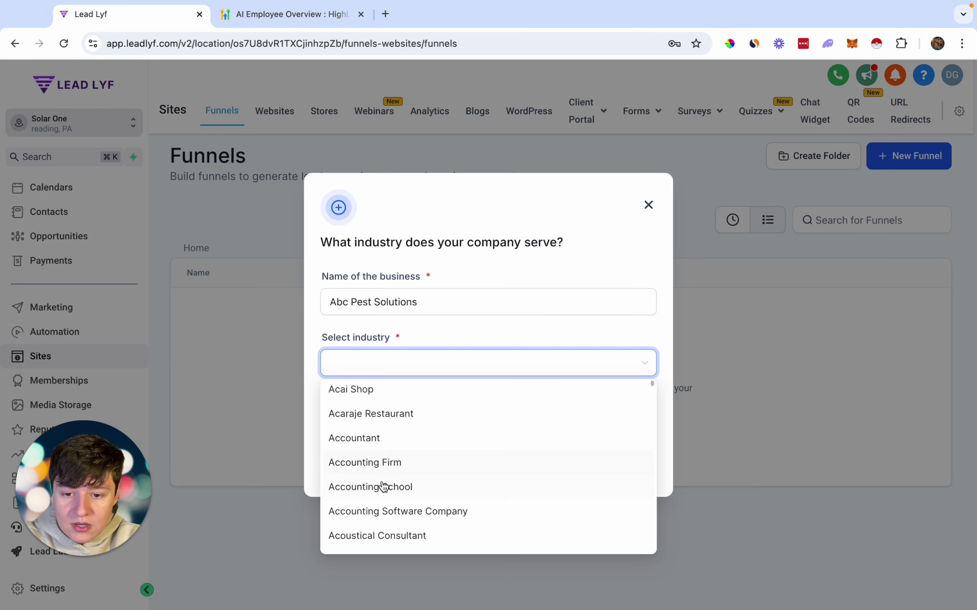
pyautogui.click(366, 362)
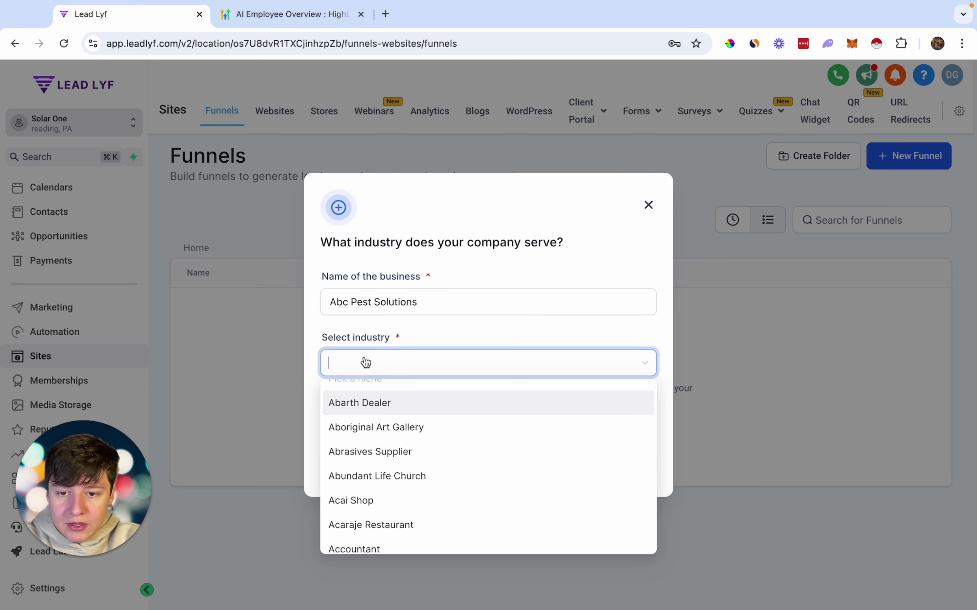
pyautogui.write('pest')
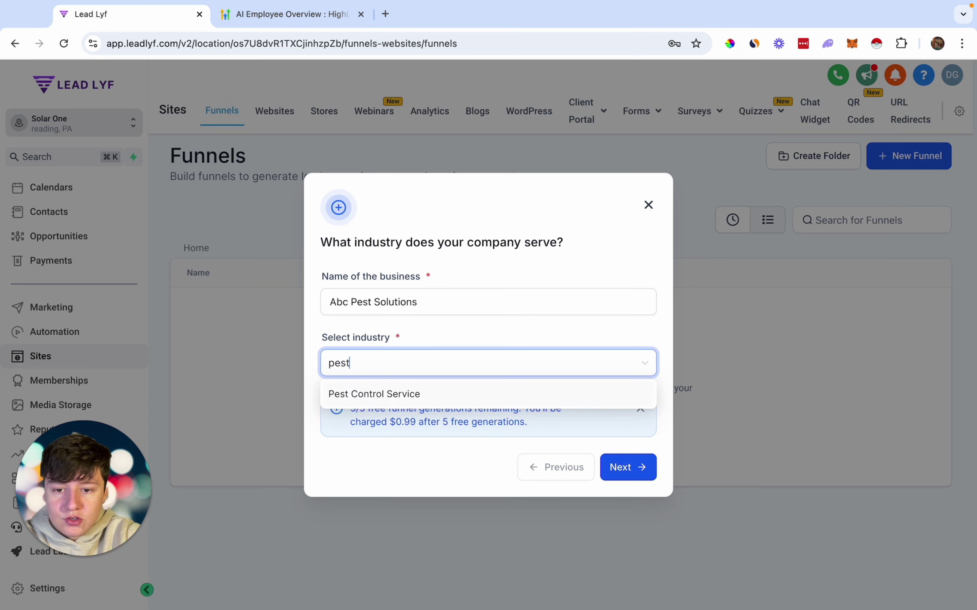
pyautogui.click(359, 395)
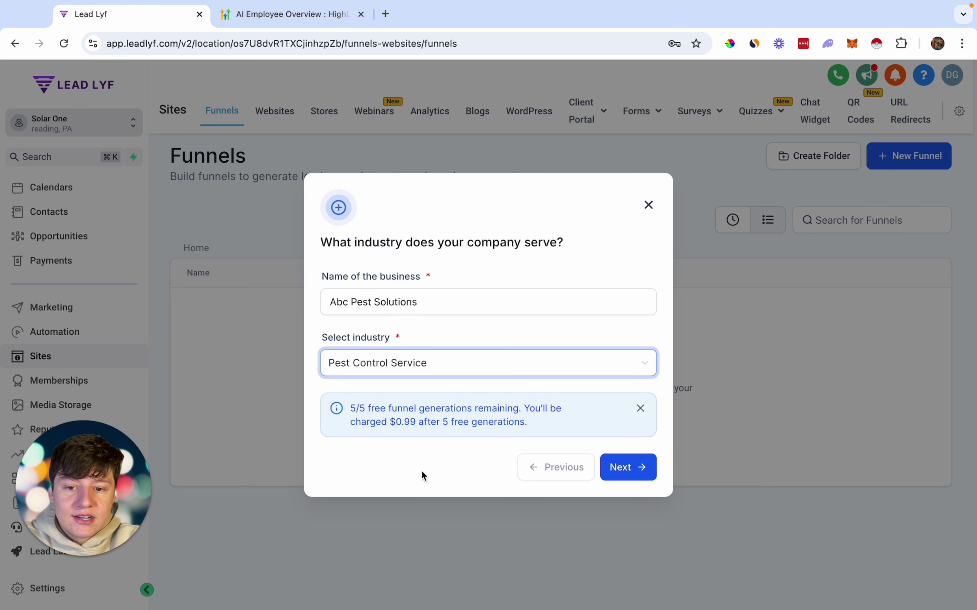
pyautogui.moveTo(394, 424); pyautogui.dragTo(514, 425)
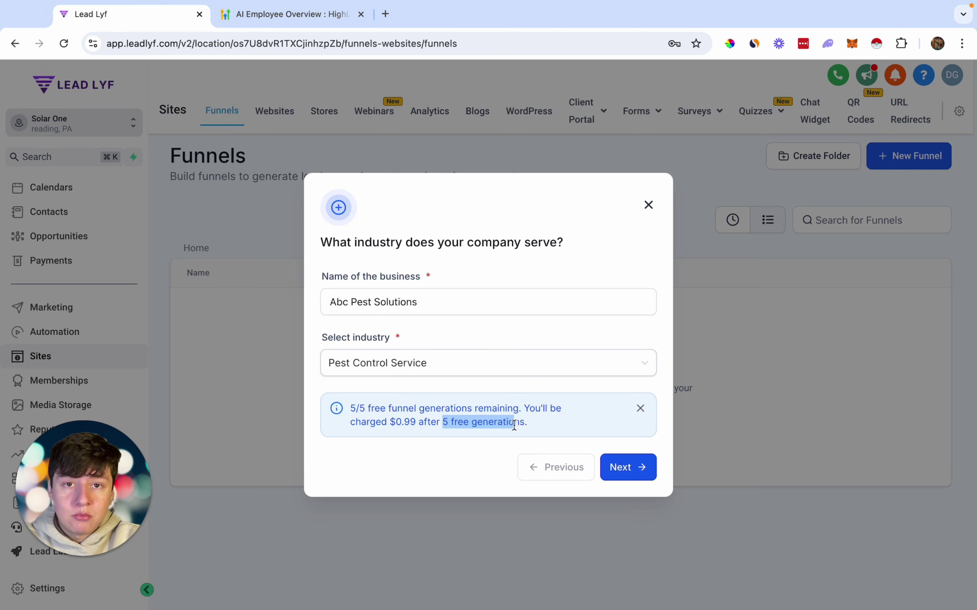
pyautogui.click(620, 466)
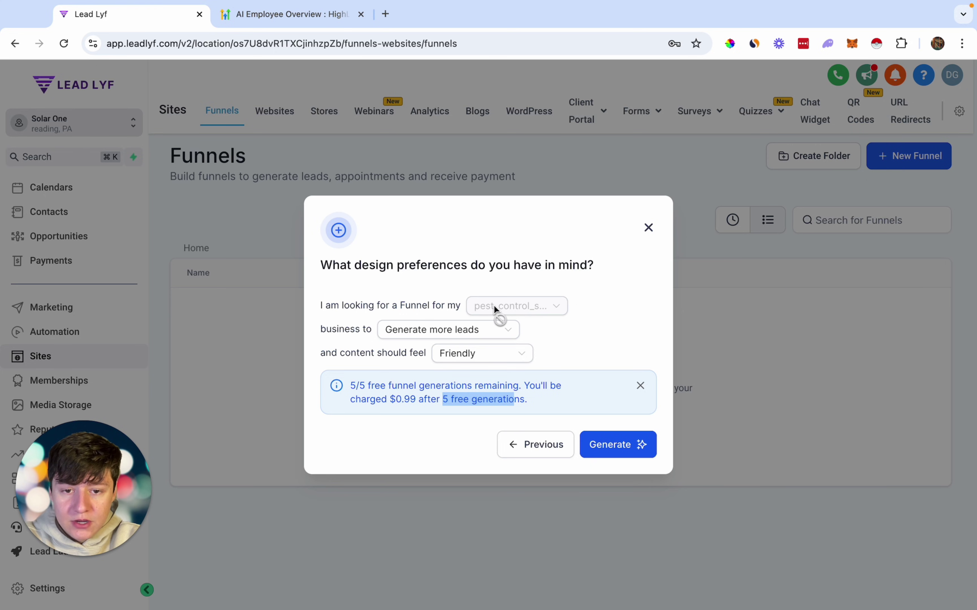
# - Keep the goal 'Generate more leads' and tone 'Friendly', then generate the AI funnel
pyautogui.click(462, 330)
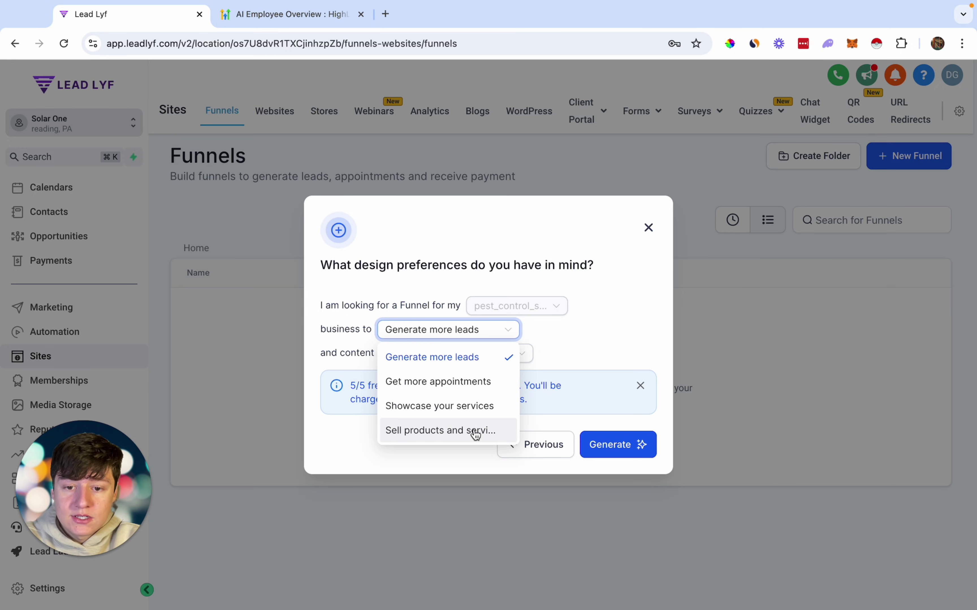
pyautogui.click(468, 359)
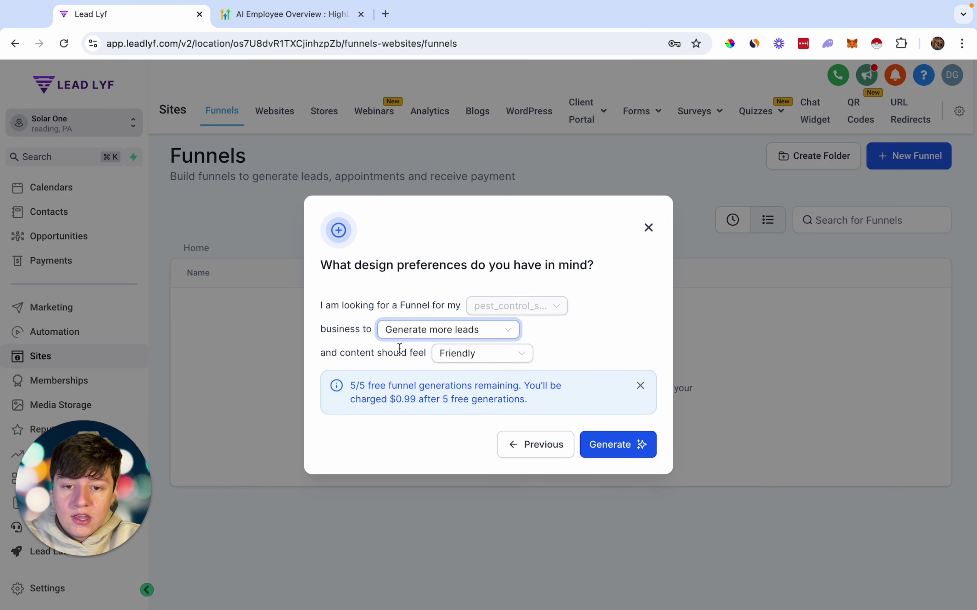
pyautogui.click(455, 359)
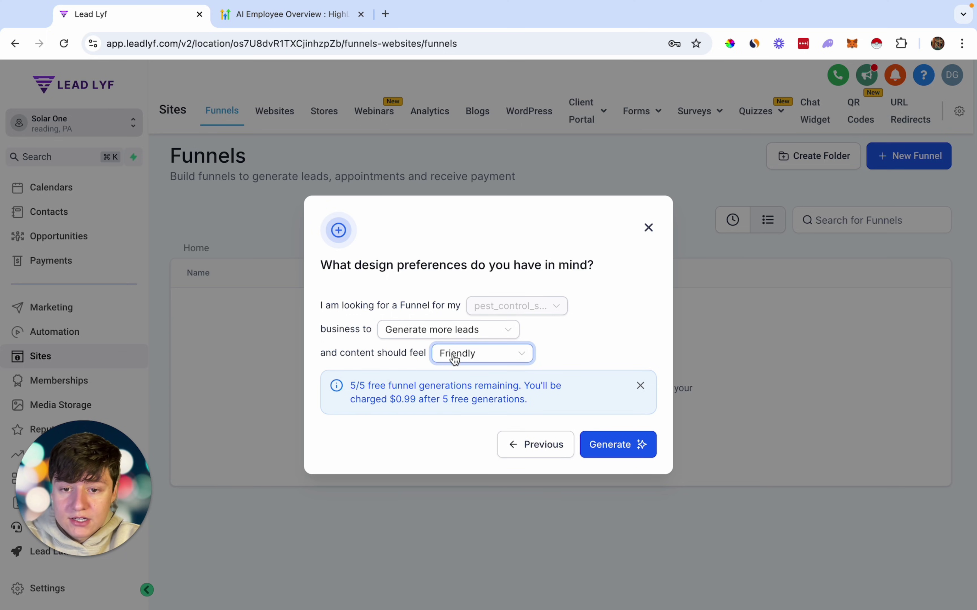
pyautogui.click(324, 374)
pyautogui.click(459, 354)
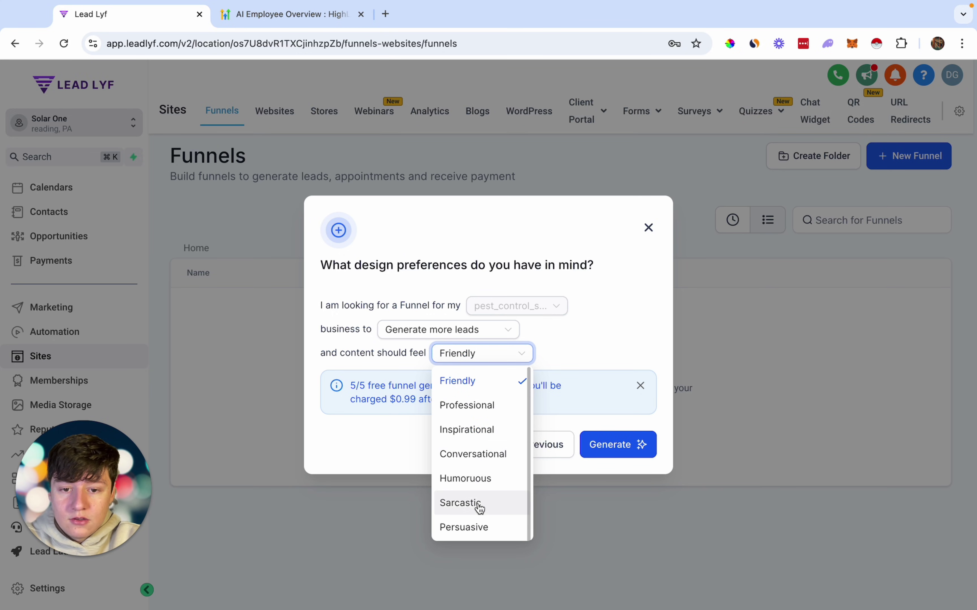
pyautogui.click(484, 385)
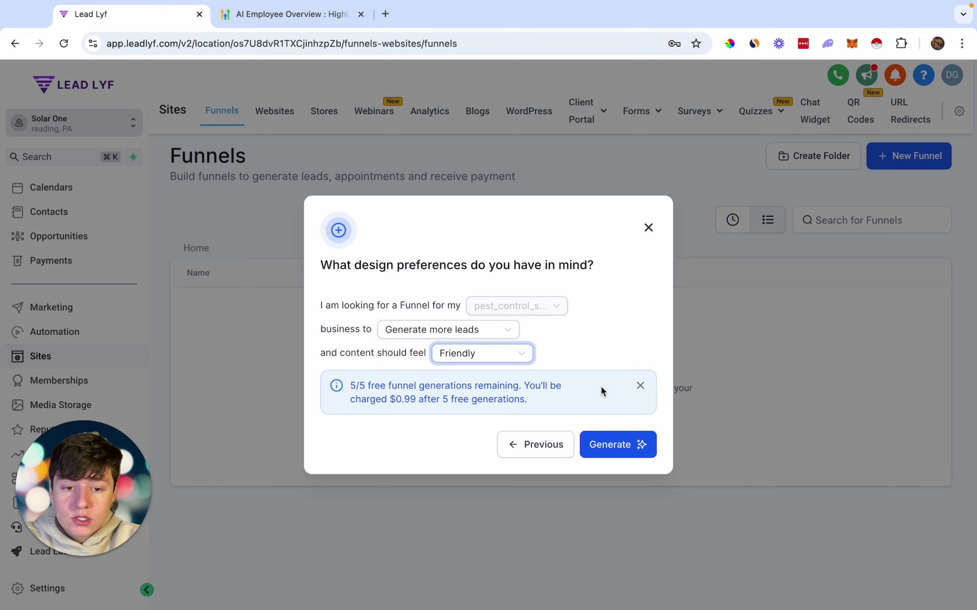
pyautogui.click(610, 444)
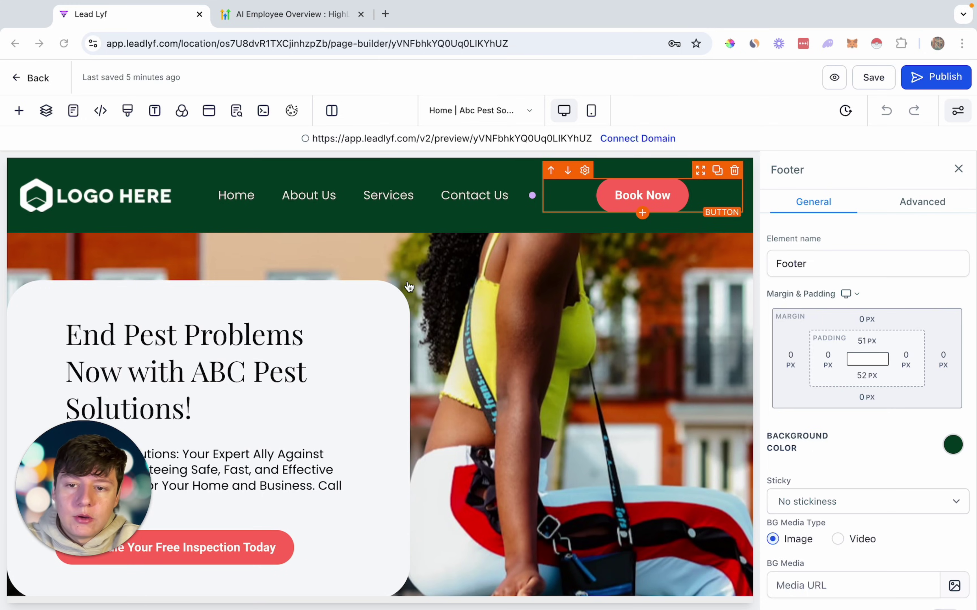
pyautogui.scroll(-2, 409, 286)
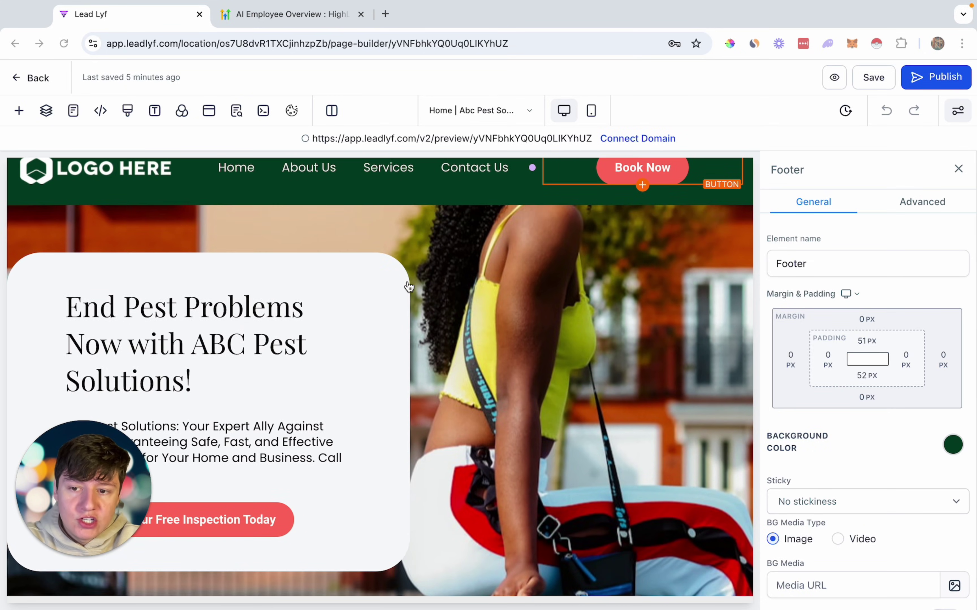
pyautogui.scroll(-3, 409, 286)
pyautogui.scroll(-1, 409, 287)
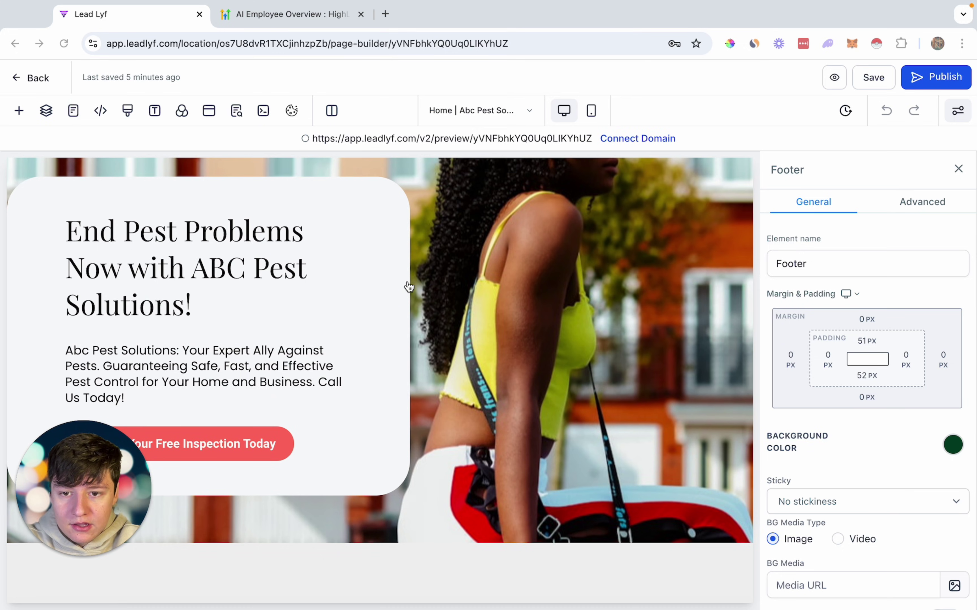
pyautogui.scroll(-1, 409, 286)
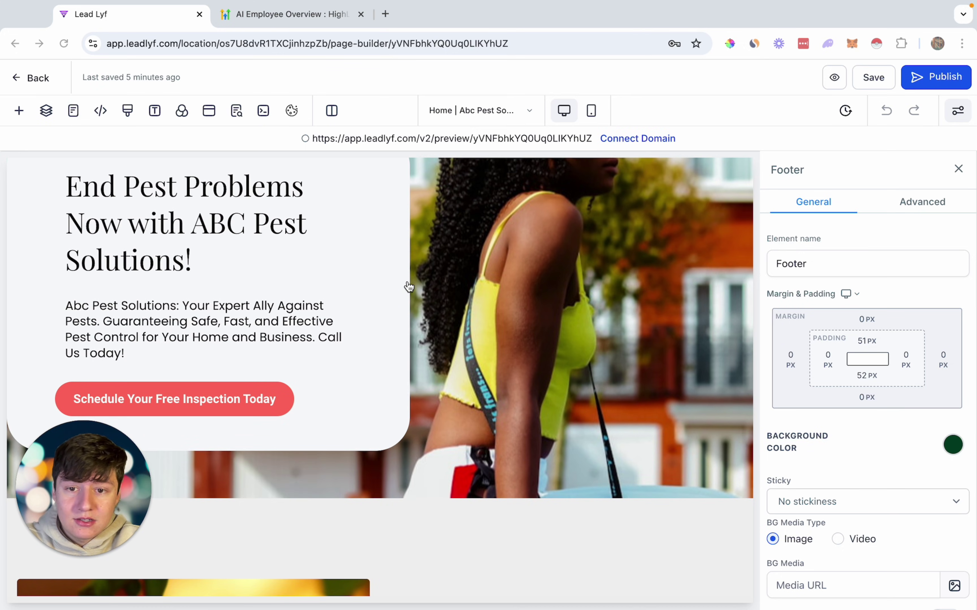
pyautogui.scroll(3, 409, 287)
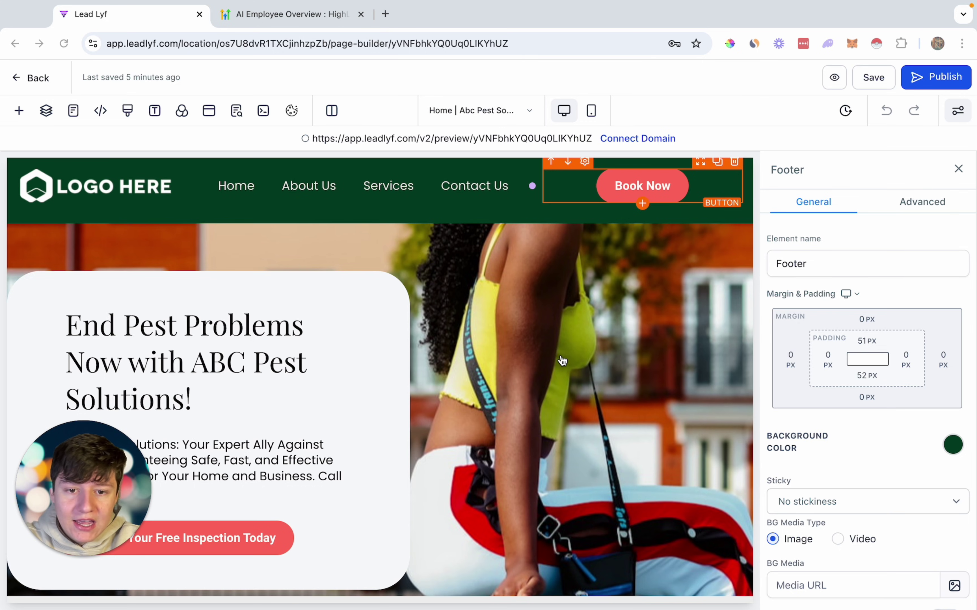
pyautogui.scroll(-4, 561, 354)
pyautogui.scroll(-15, 560, 354)
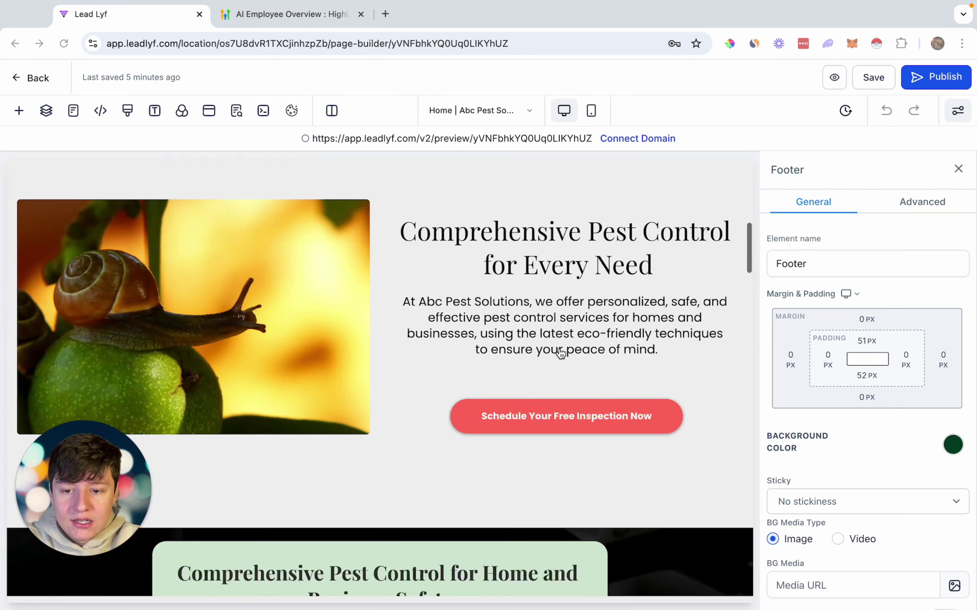
pyautogui.scroll(-15, 558, 371)
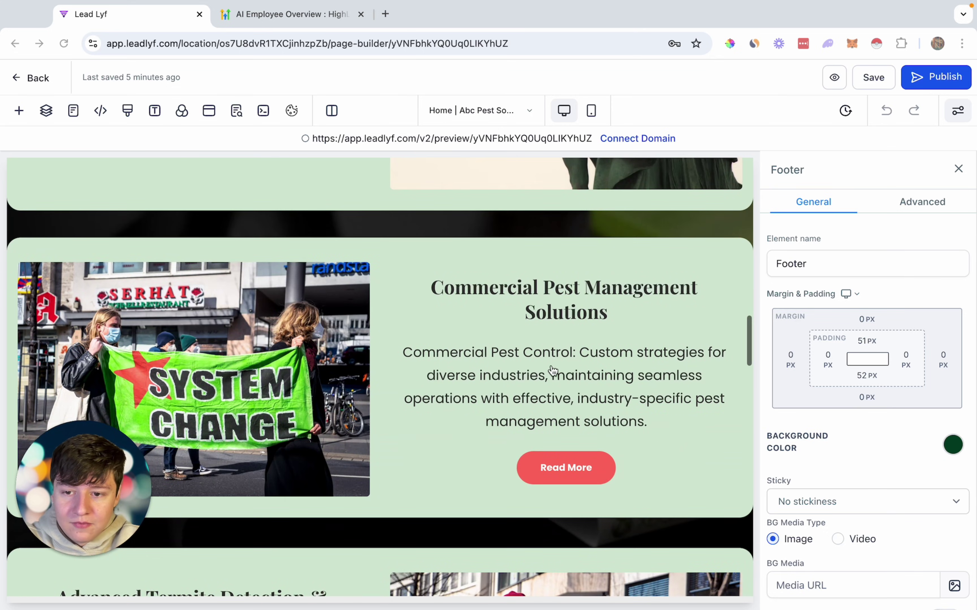
pyautogui.scroll(1, 316, 314)
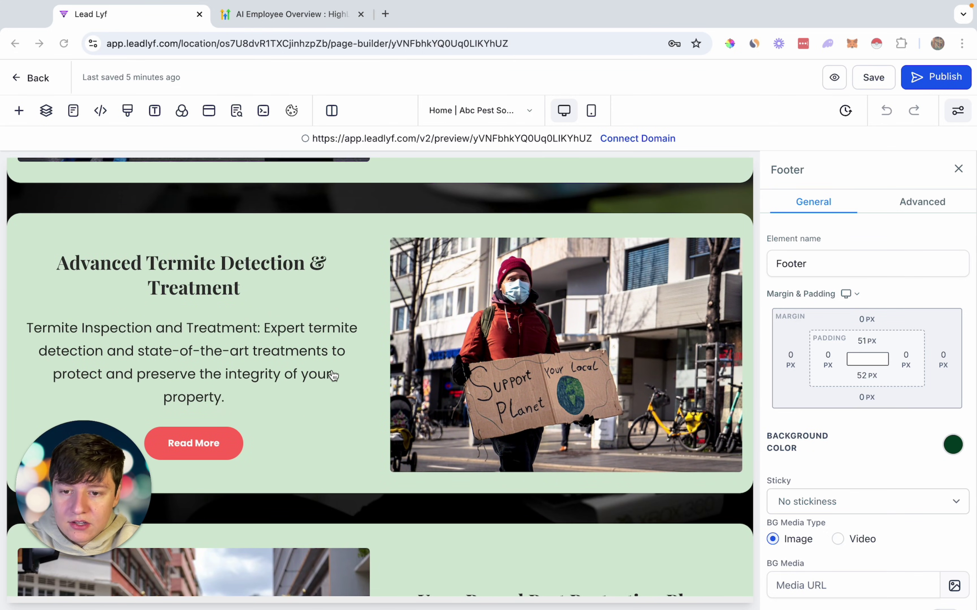
pyautogui.scroll(-8, 332, 376)
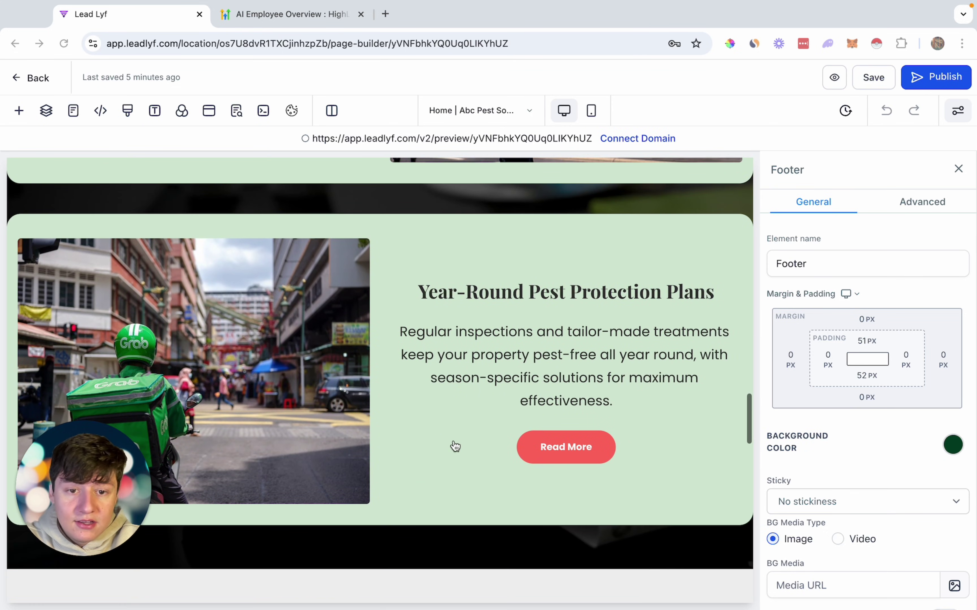
pyautogui.scroll(-10, 455, 447)
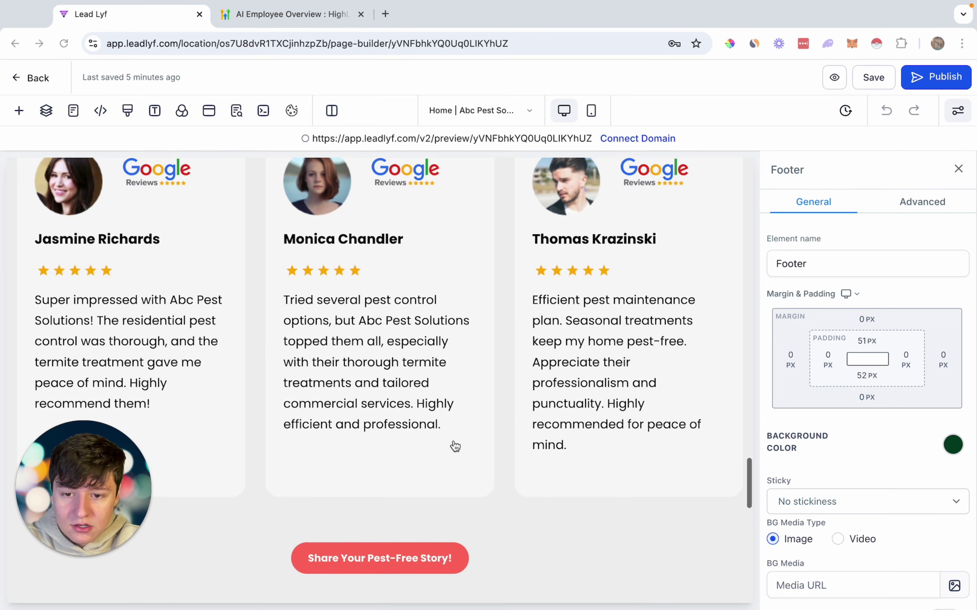
pyautogui.scroll(1, 456, 446)
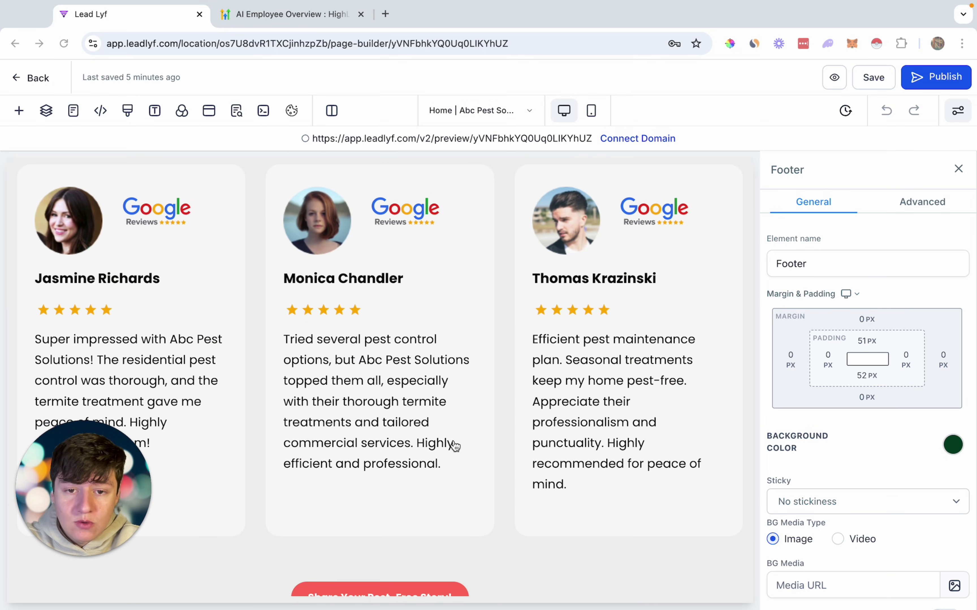
pyautogui.scroll(-15, 405, 435)
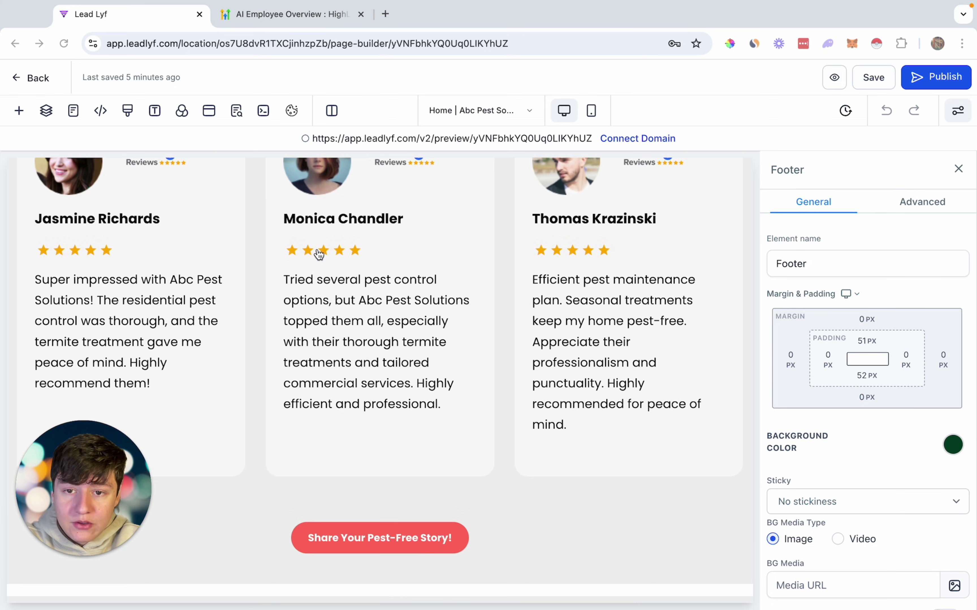
pyautogui.scroll(5, 406, 435)
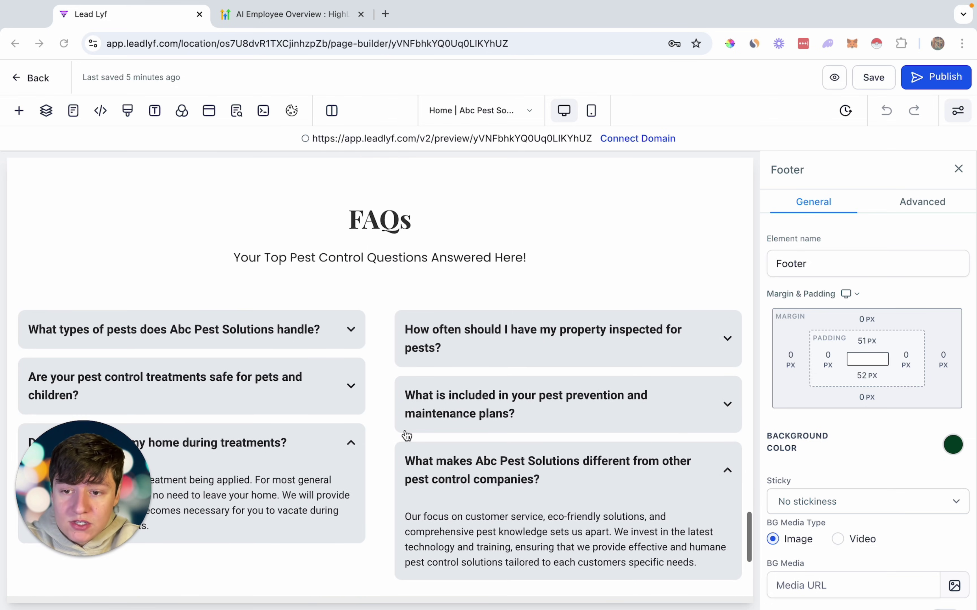
pyautogui.scroll(-1, 405, 436)
pyautogui.click(350, 294)
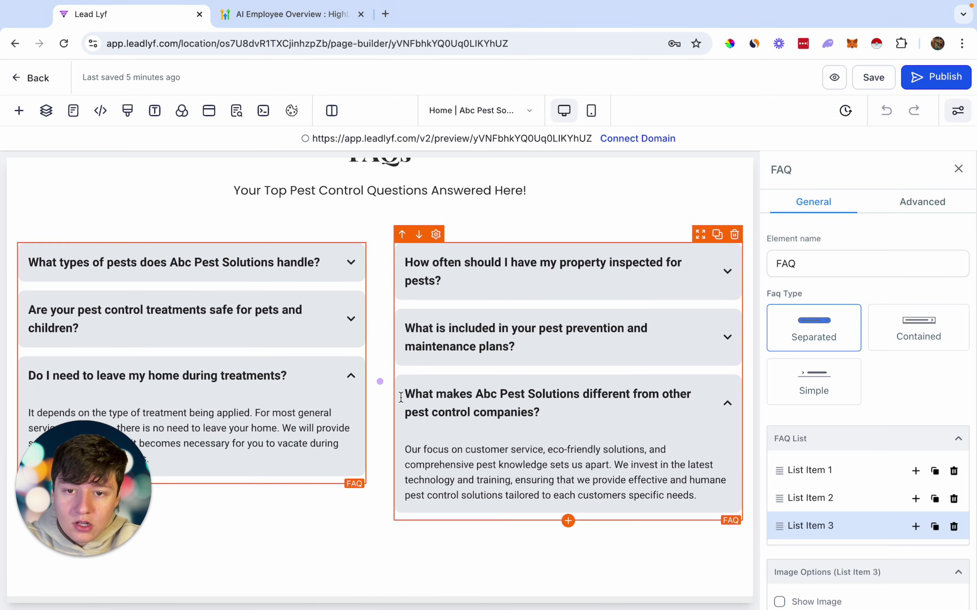
pyautogui.click(375, 379)
pyautogui.scroll(-2, 376, 432)
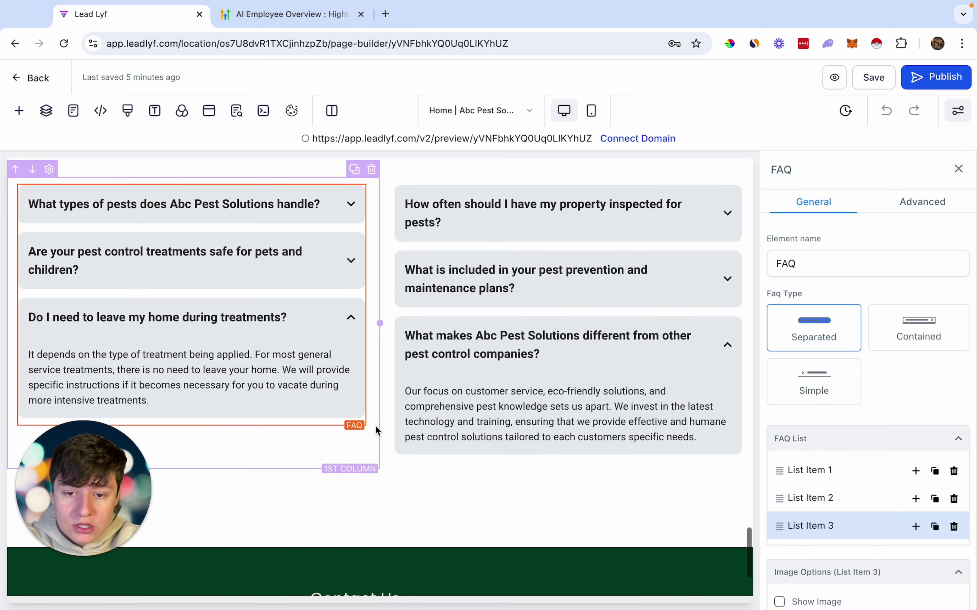
pyautogui.scroll(-4, 376, 432)
pyautogui.scroll(1, 375, 431)
pyautogui.scroll(15, 375, 431)
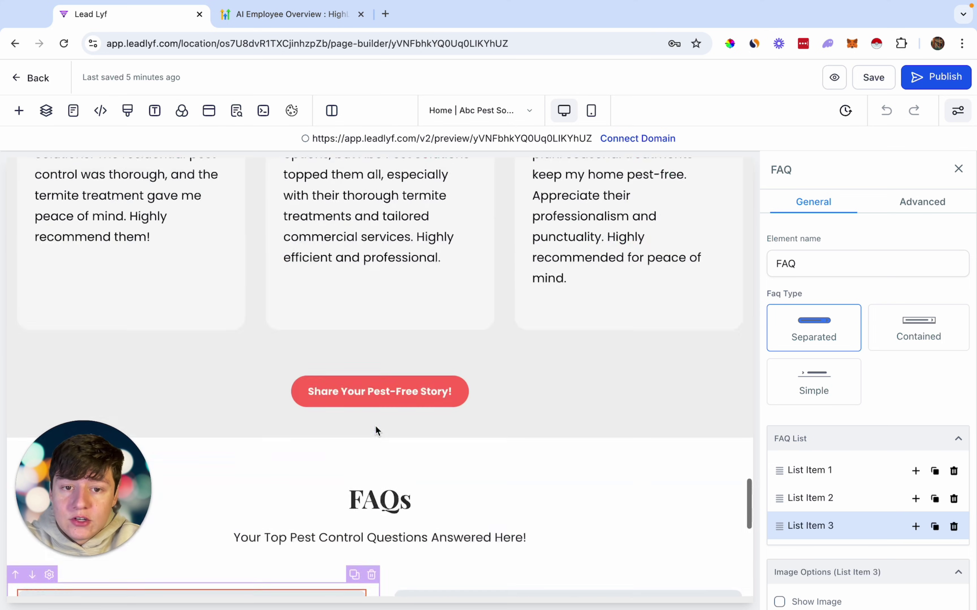
pyautogui.scroll(10, 375, 427)
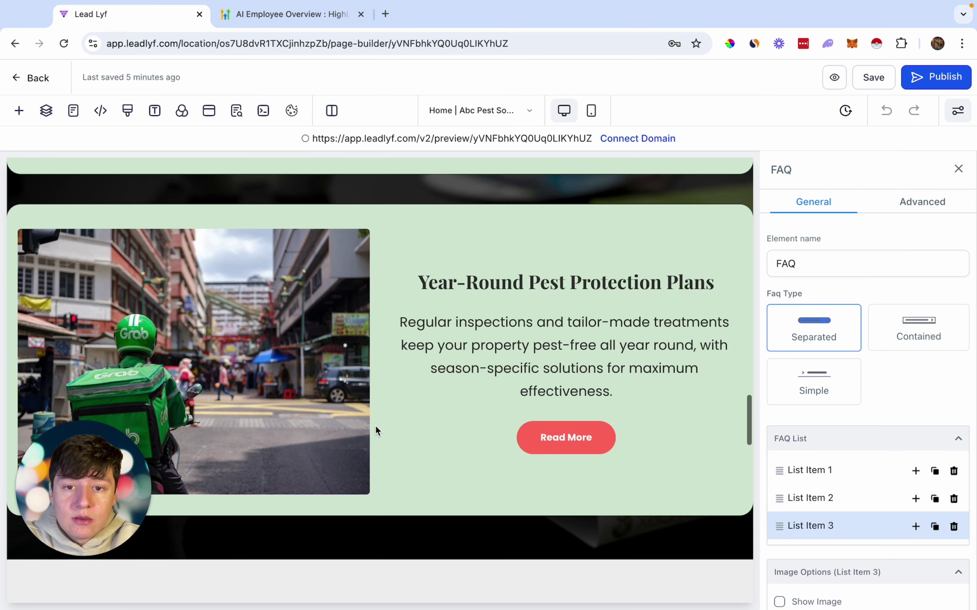
pyautogui.scroll(8, 375, 426)
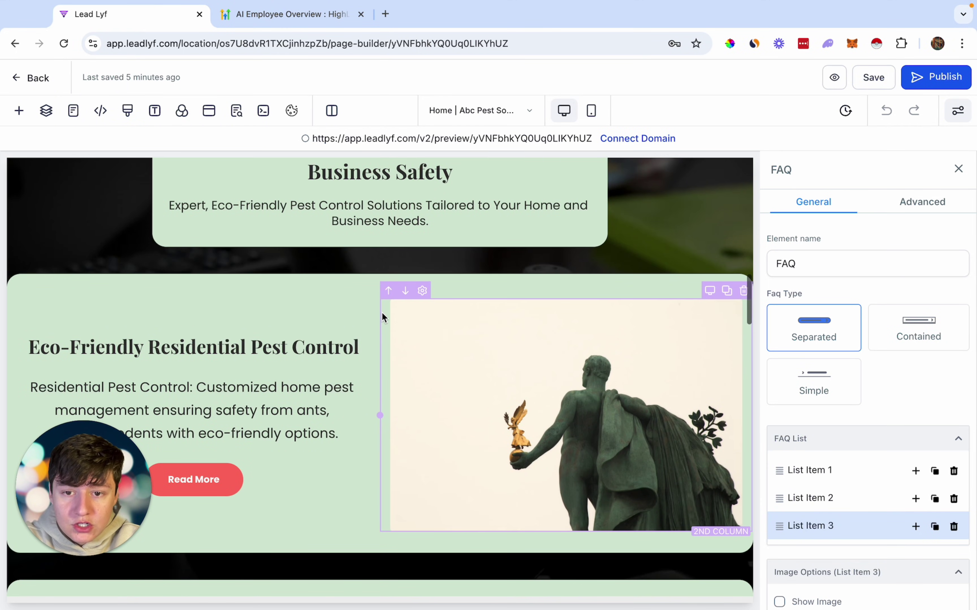
# - Give the Eco-Friendly Residential Pest Control two-column row a light-blue background color
pyautogui.click(399, 278)
pyautogui.click(952, 445)
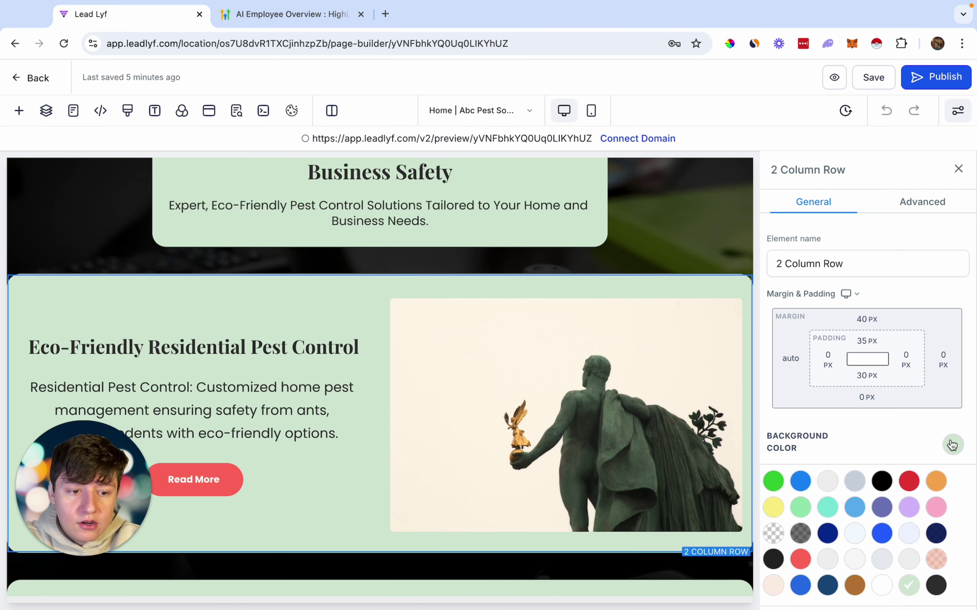
pyautogui.click(908, 481)
pyautogui.click(854, 533)
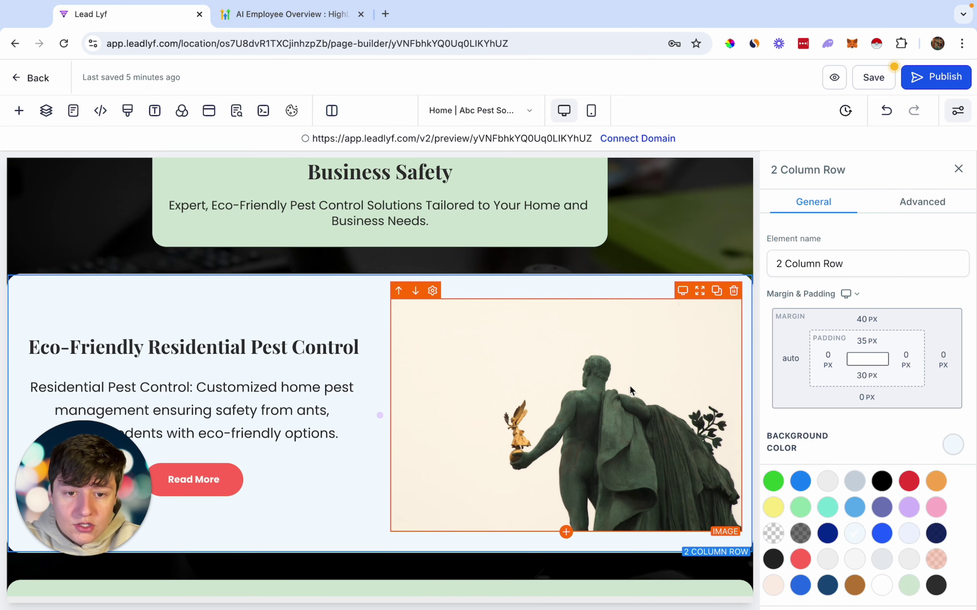
pyautogui.scroll(5, 629, 387)
pyautogui.scroll(3, 612, 354)
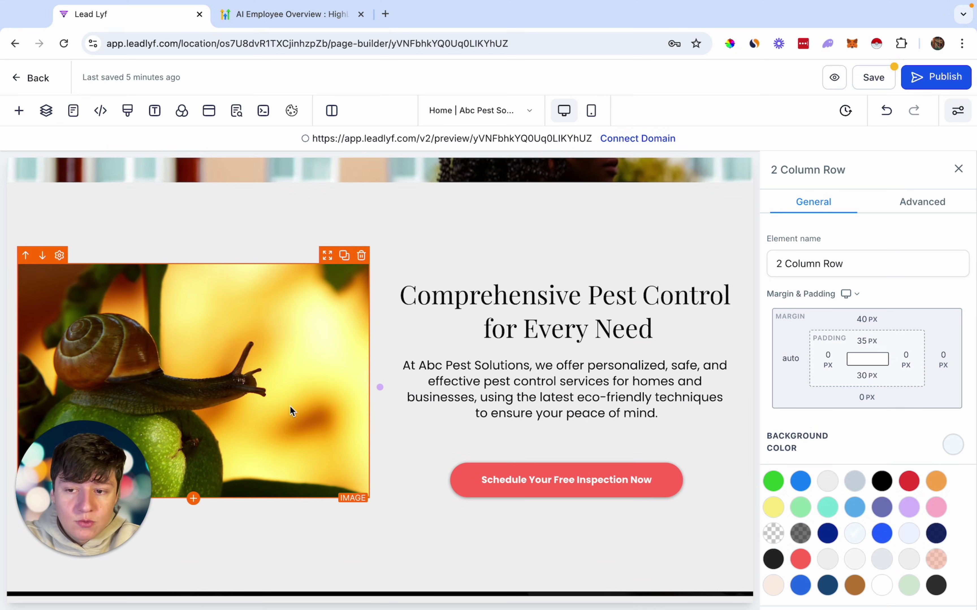
pyautogui.scroll(-1, 305, 402)
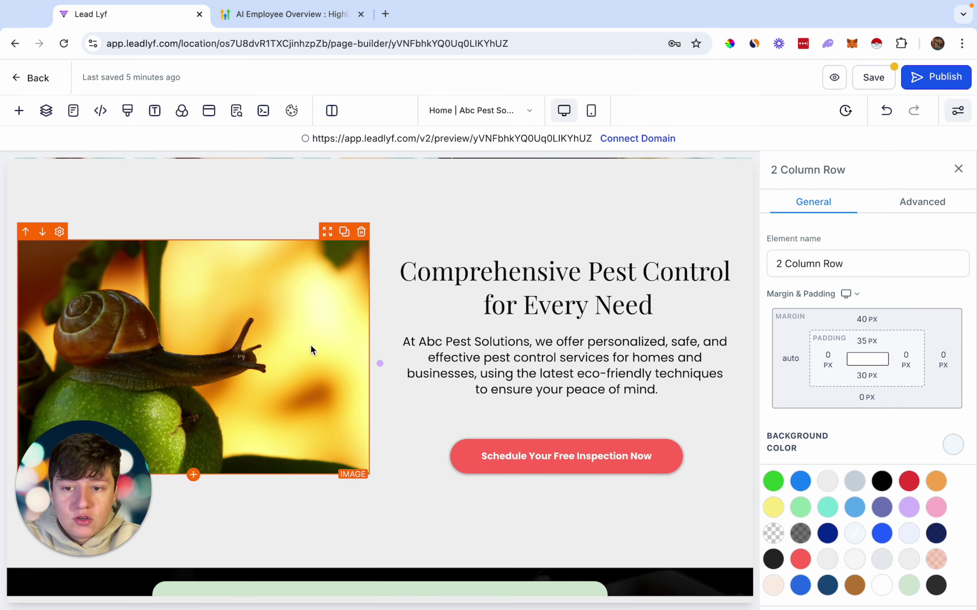
# - Select the snail image and start AI image creation from Media Storage
pyautogui.click(264, 346)
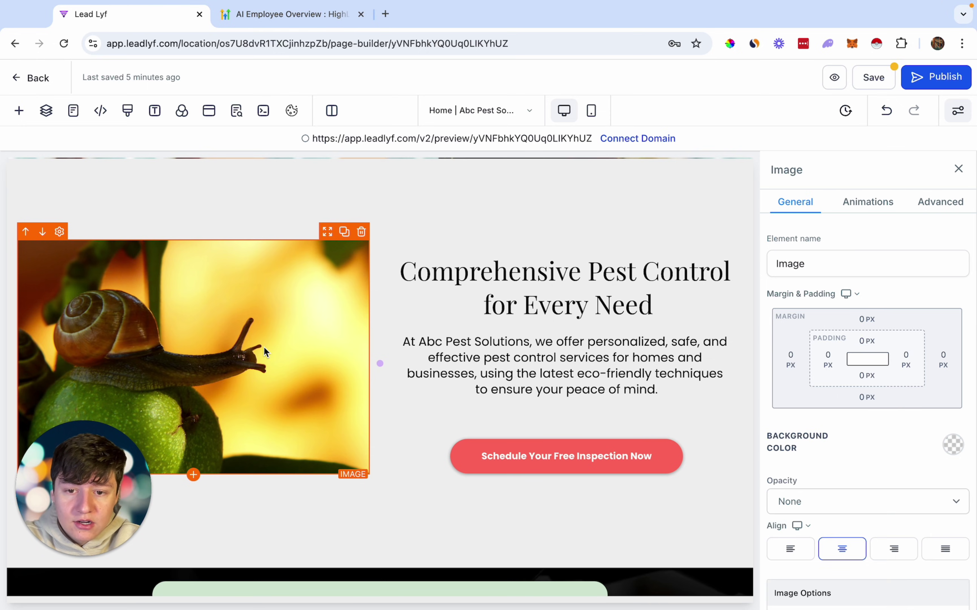
pyautogui.scroll(-5, 887, 484)
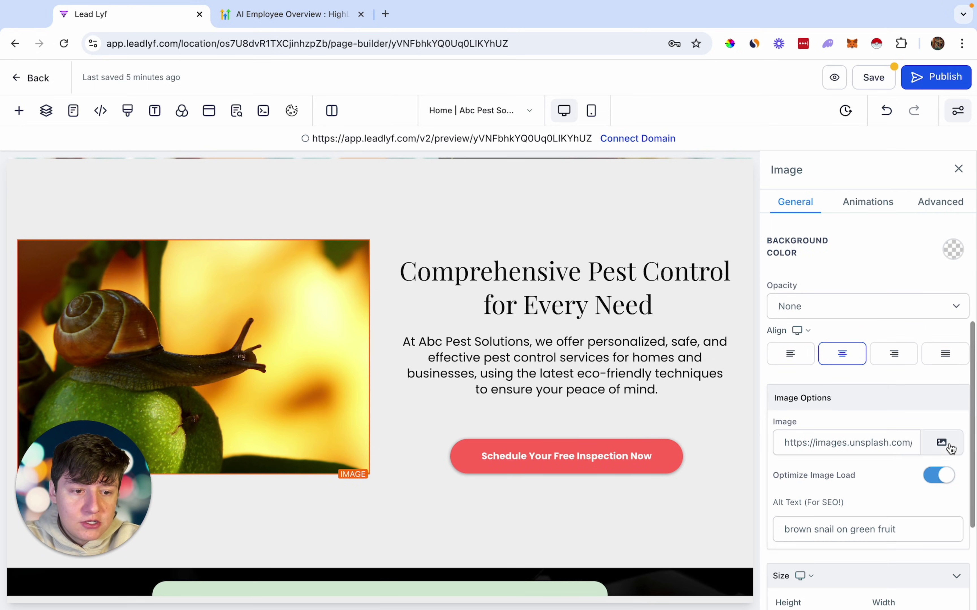
pyautogui.click(941, 443)
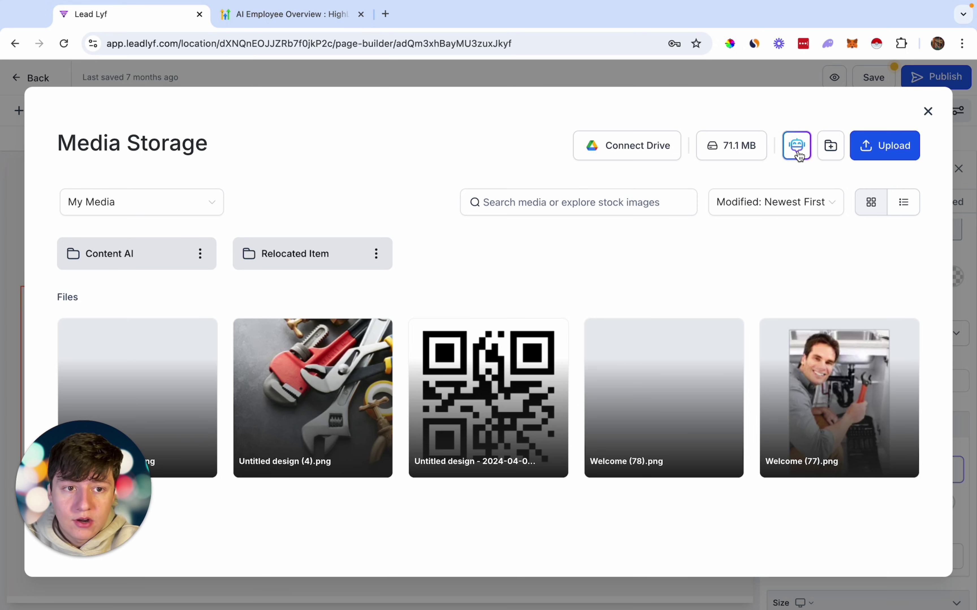
pyautogui.click(798, 150)
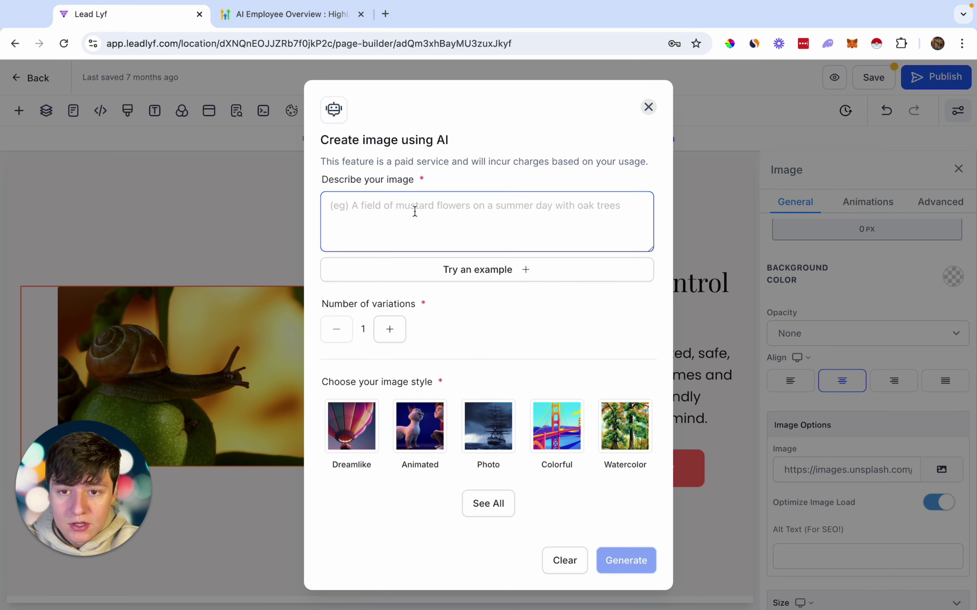
# - Generate 3 Photo-style AI image variations described as 'Ants'
pyautogui.write('Ants')
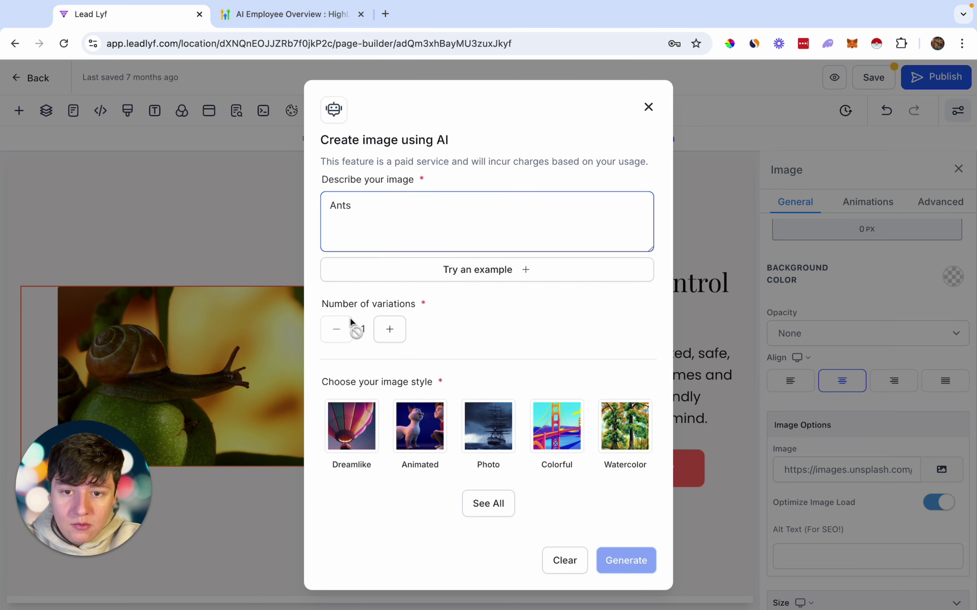
pyautogui.click(388, 330)
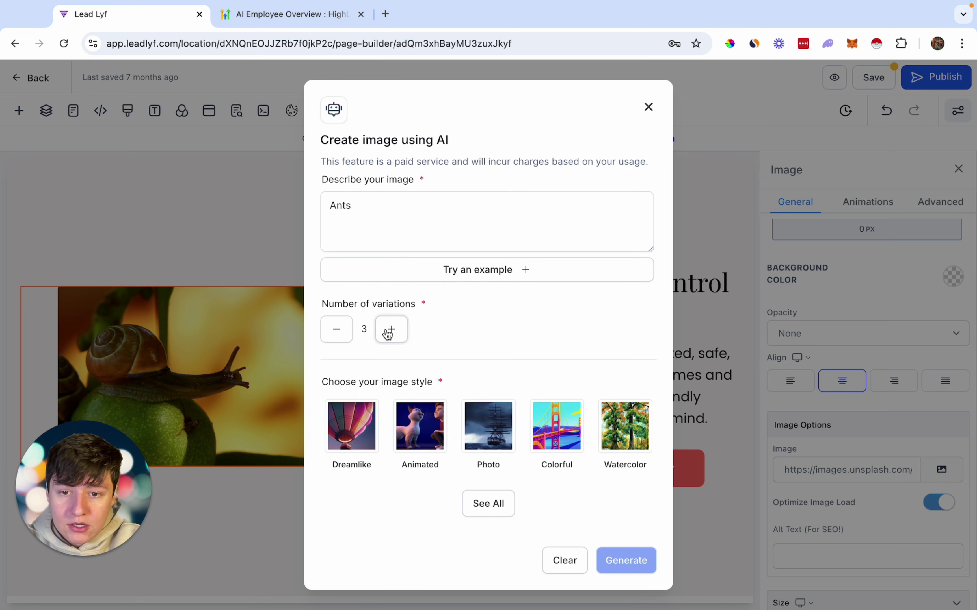
pyautogui.click(498, 505)
pyautogui.scroll(-4, 436, 367)
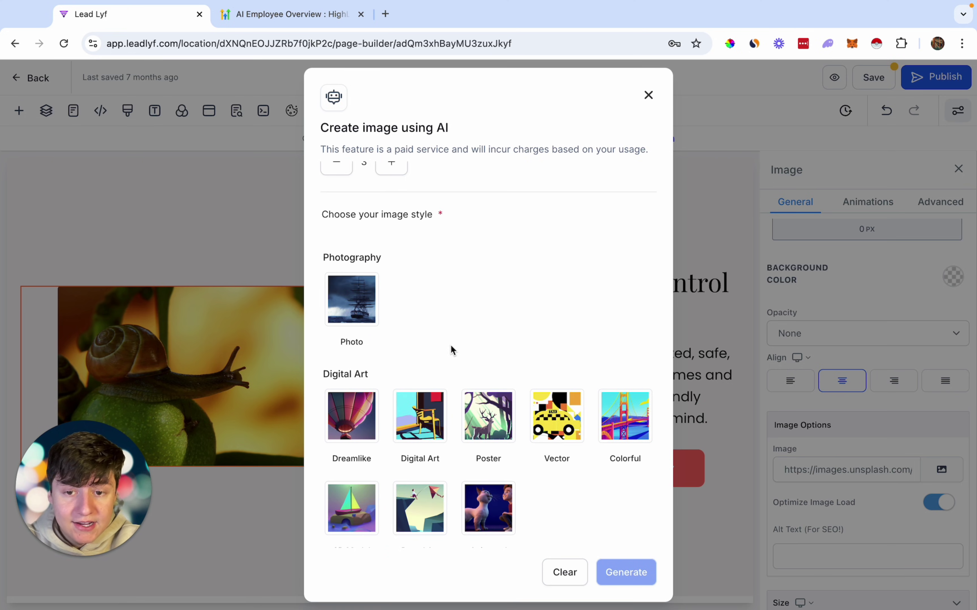
pyautogui.scroll(-1, 450, 343)
pyautogui.click(358, 285)
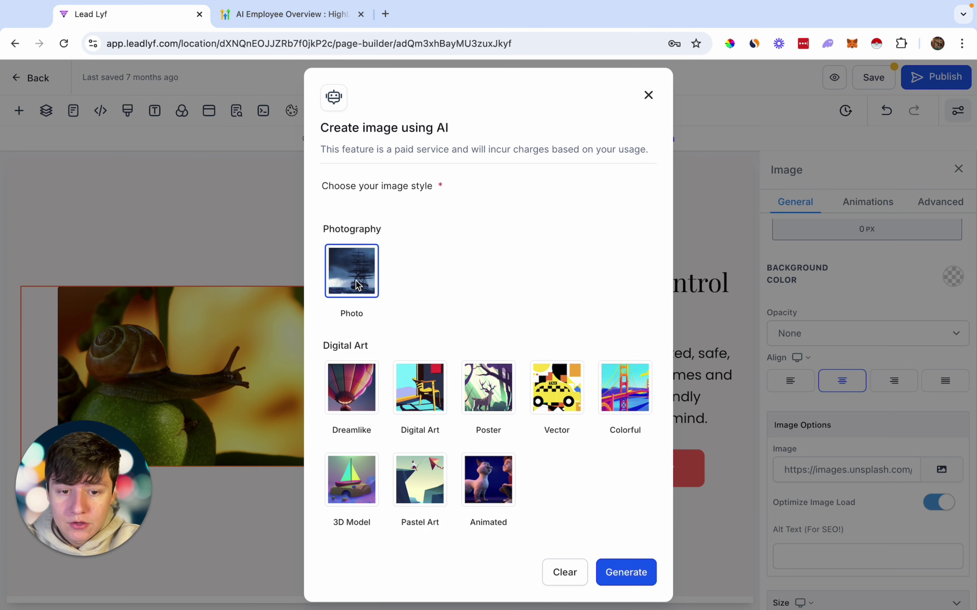
pyautogui.click(633, 581)
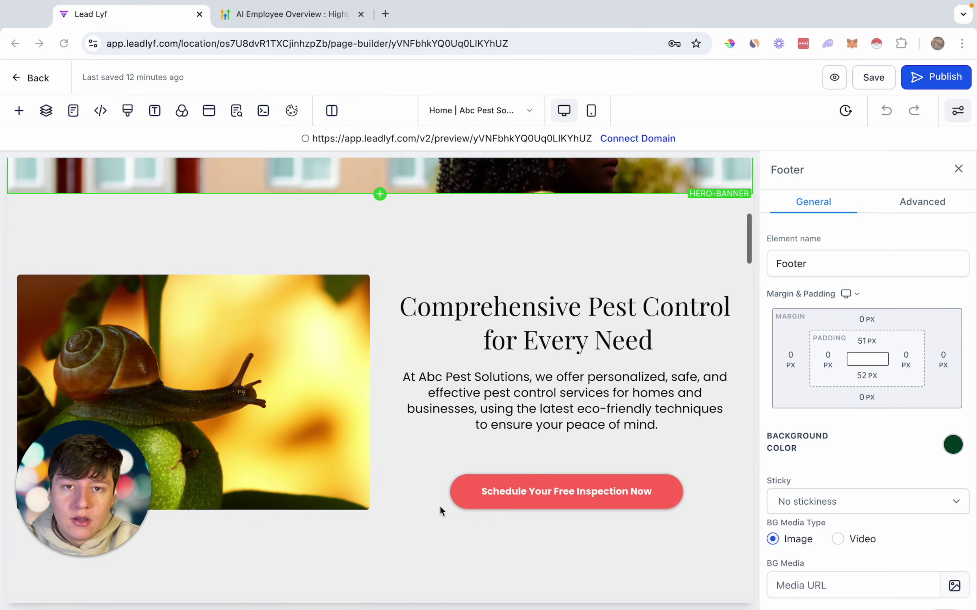
# - Select the hero headline 'End Pest Problems Now with ABC Pest Solutions!' and choose Generate with AI
pyautogui.scroll(10, 439, 506)
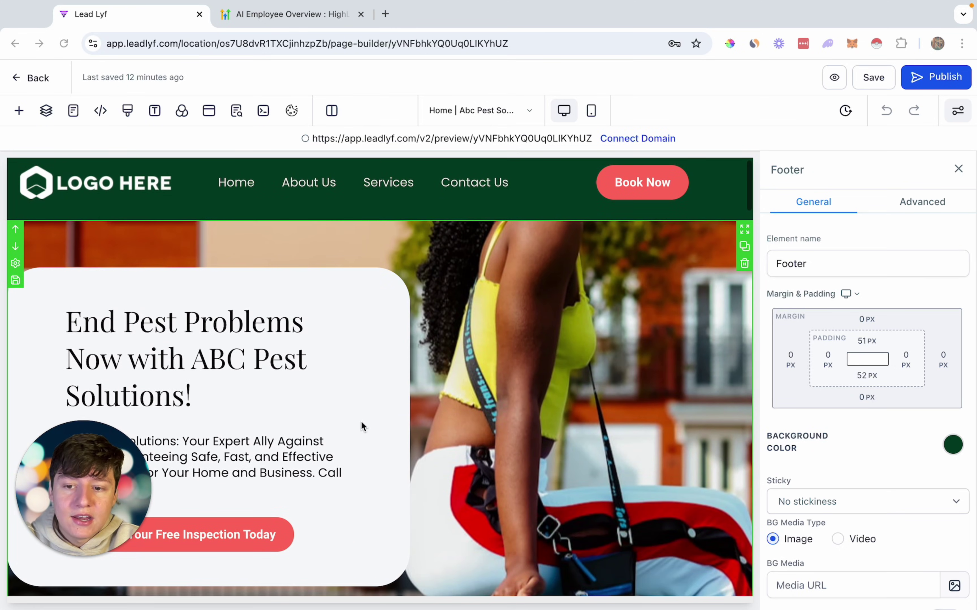
pyautogui.scroll(-1, 321, 365)
pyautogui.scroll(-2, 322, 366)
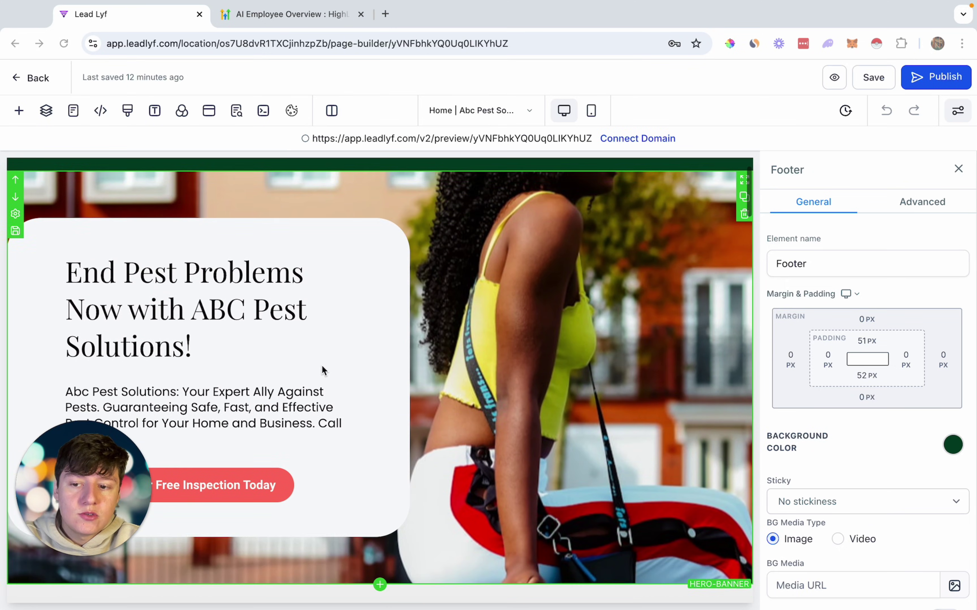
pyautogui.scroll(1, 219, 328)
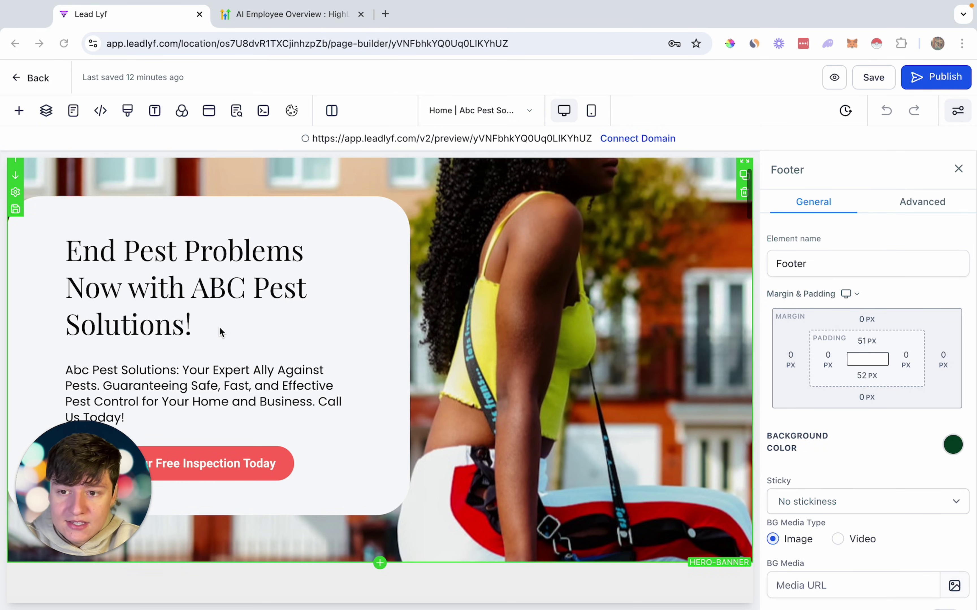
pyautogui.tripleClick(172, 295)
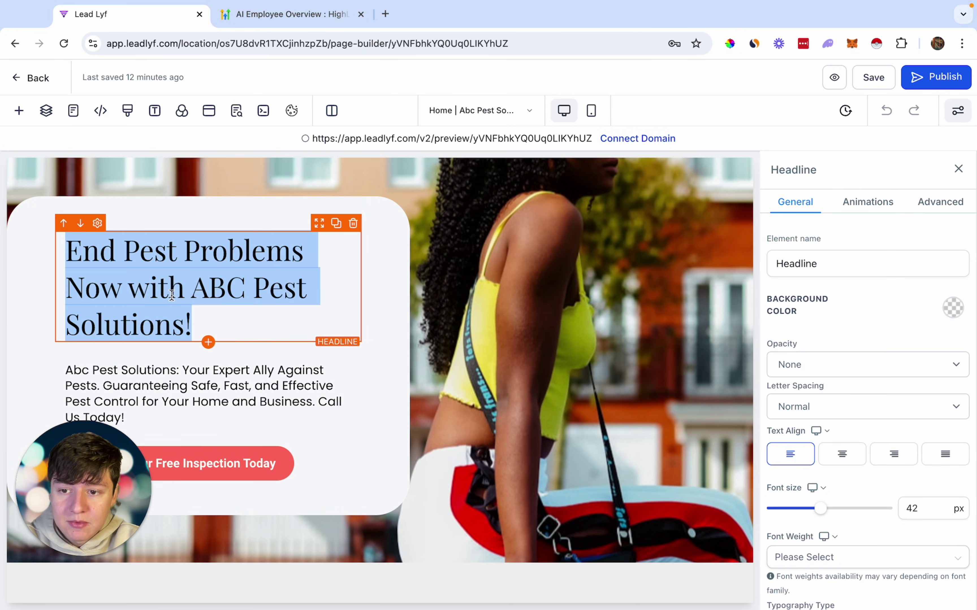
pyautogui.tripleClick(171, 295)
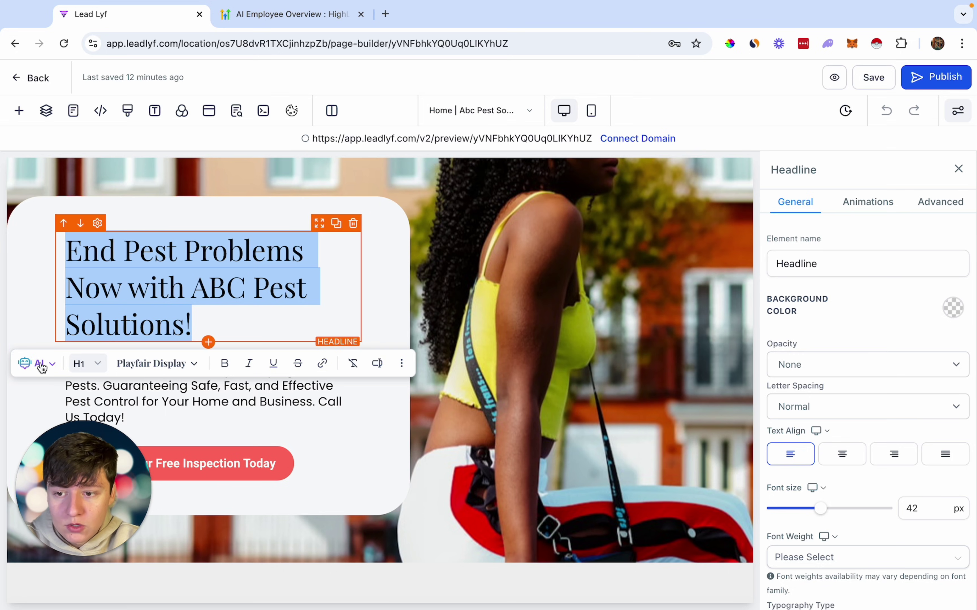
pyautogui.click(41, 364)
pyautogui.moveTo(173, 483); pyautogui.dragTo(340, 496)
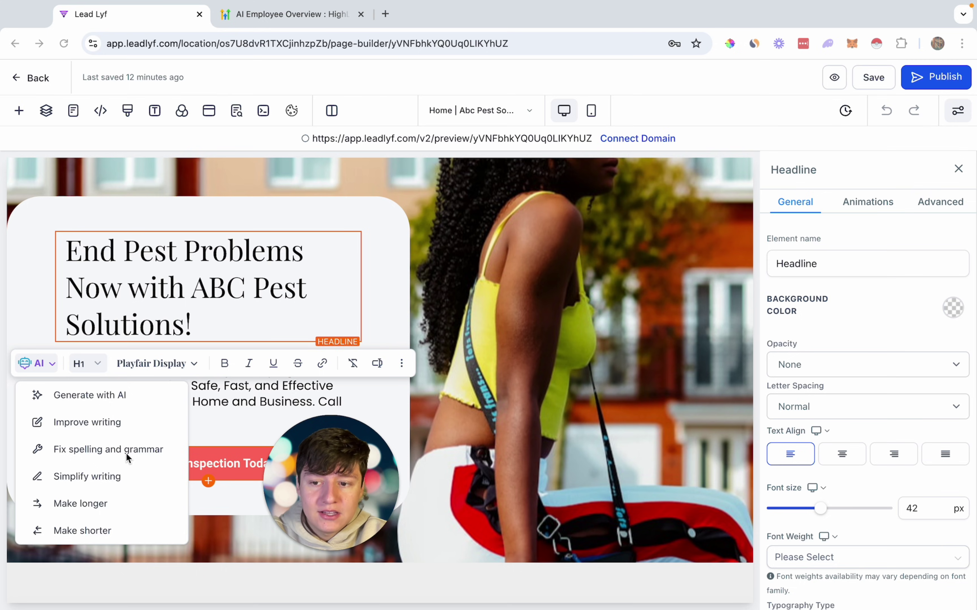
pyautogui.click(84, 396)
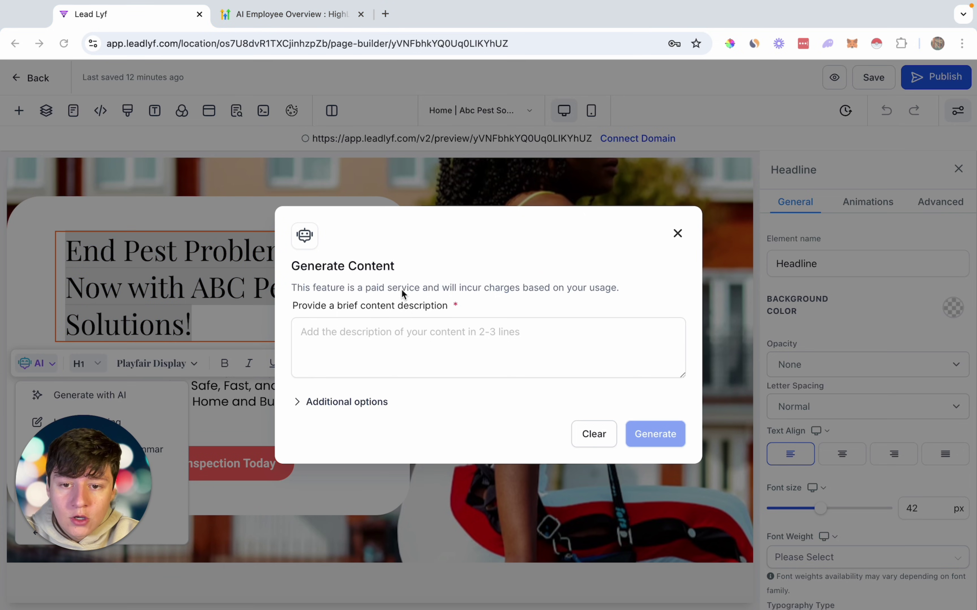
# - Paste the business description, generate options, and apply variation 2 'Eradicate Pests Effortlessly with ABC Pest Solutions!'
pyautogui.click(361, 336)
pyautogui.write('Pest Control business called abc pest solutions')
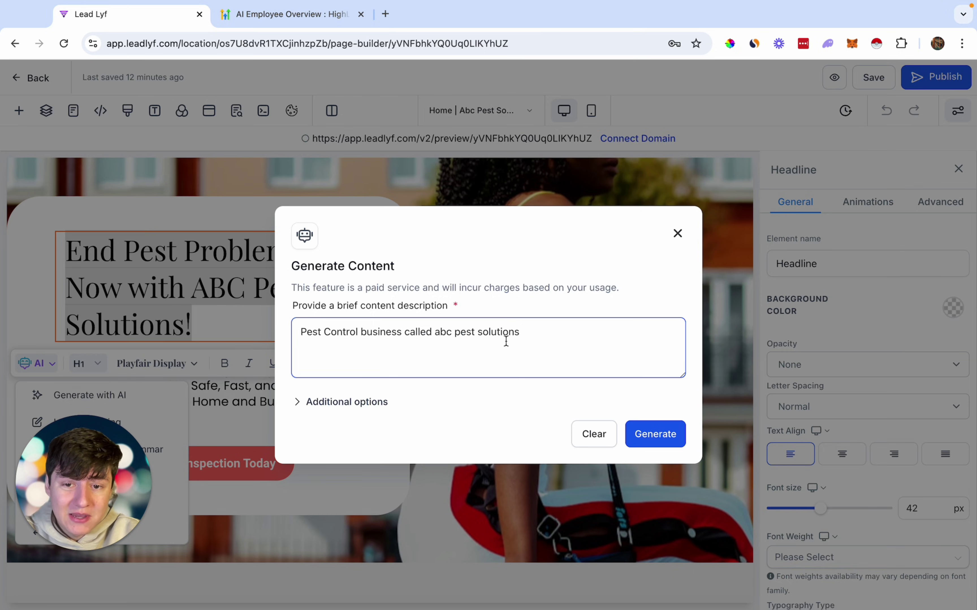
pyautogui.click(644, 441)
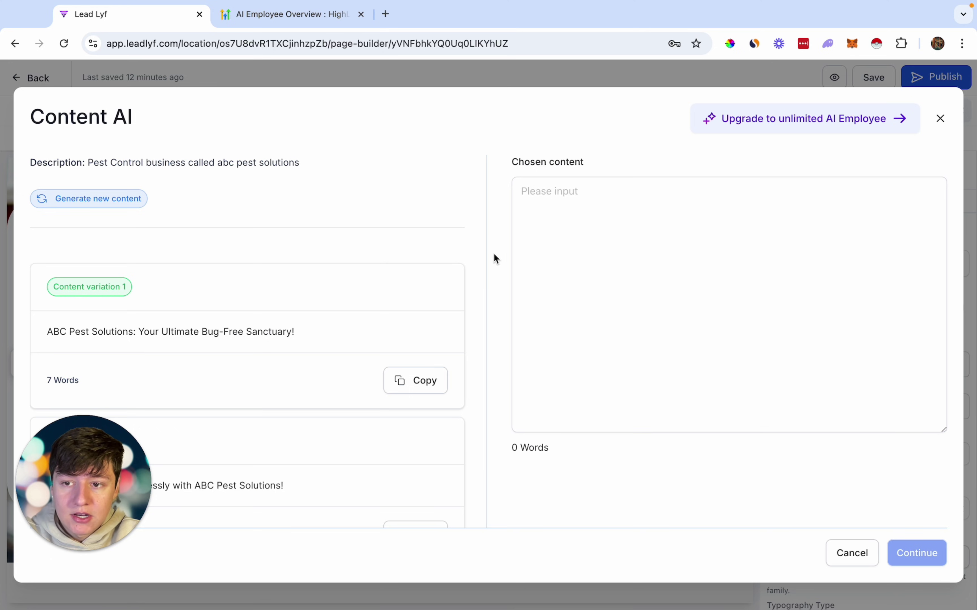
pyautogui.scroll(-5, 444, 335)
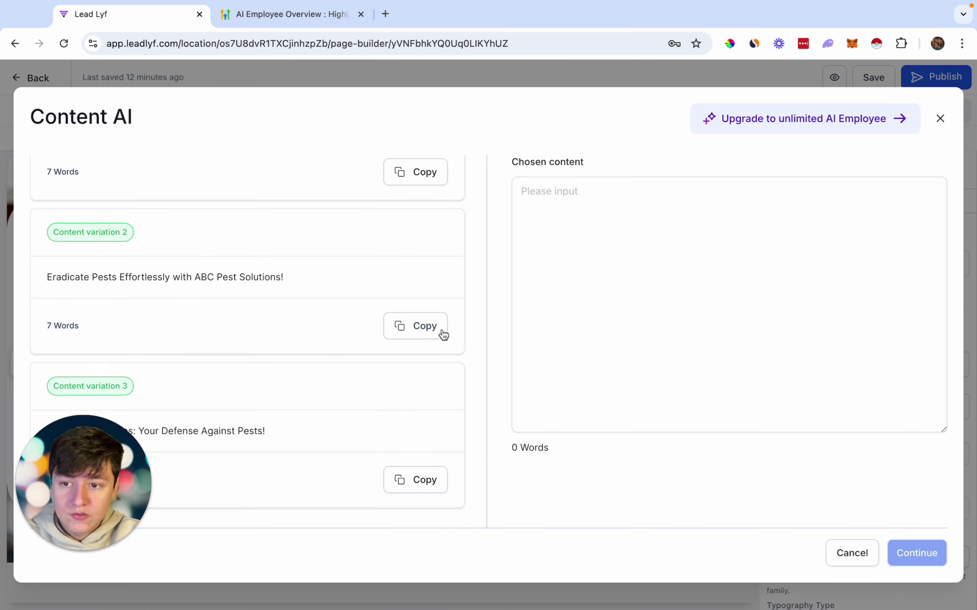
pyautogui.scroll(3, 444, 334)
pyautogui.scroll(-1, 444, 334)
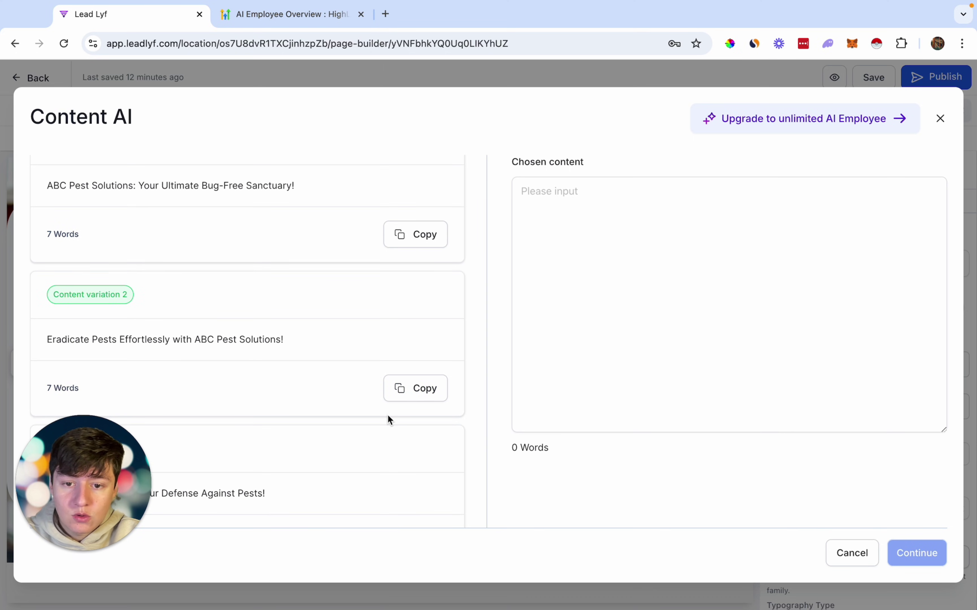
pyautogui.click(439, 393)
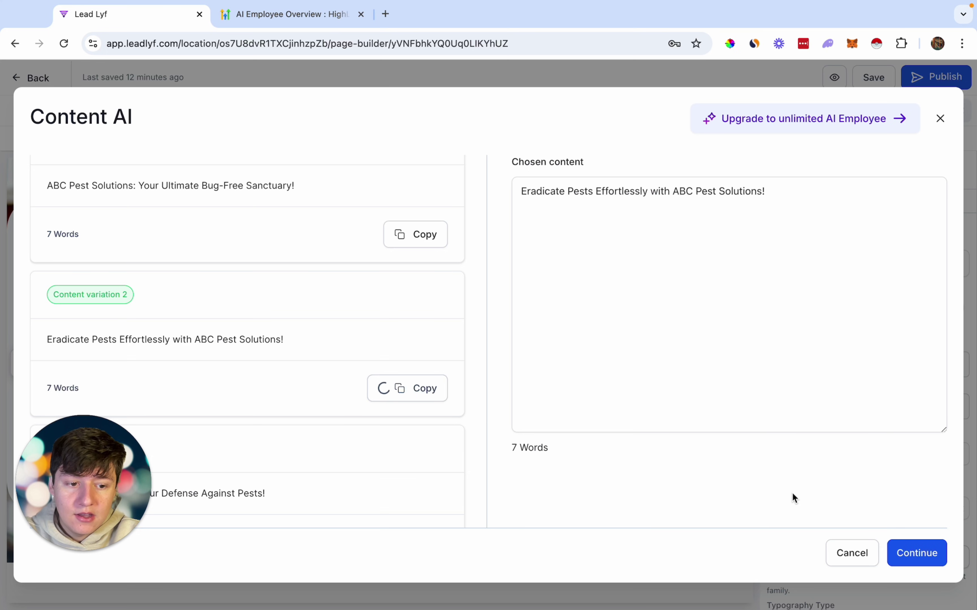
pyautogui.click(911, 552)
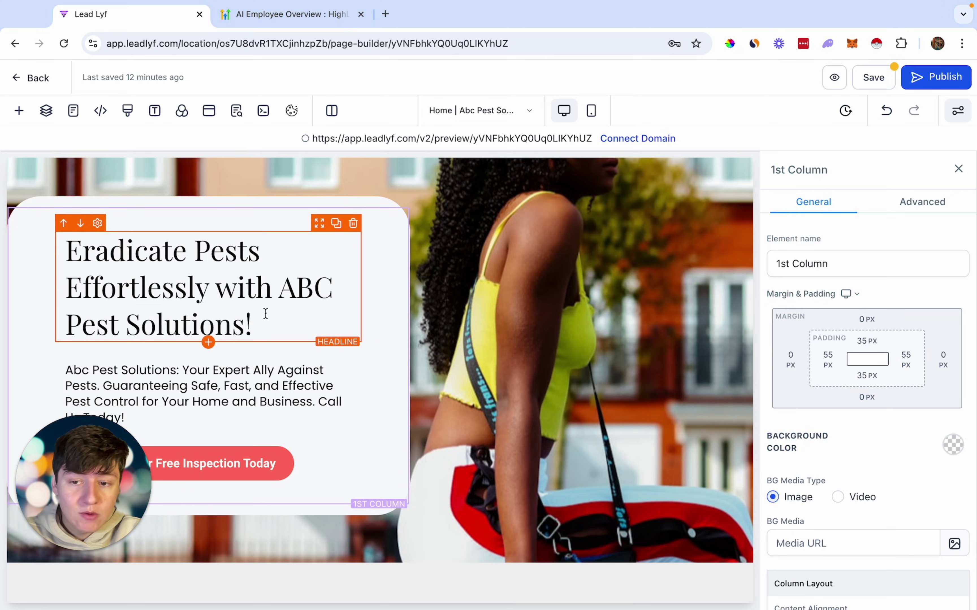
# - Scroll down the edited home page past the service rows to the pest-control FAQs section
pyautogui.scroll(-10, 266, 314)
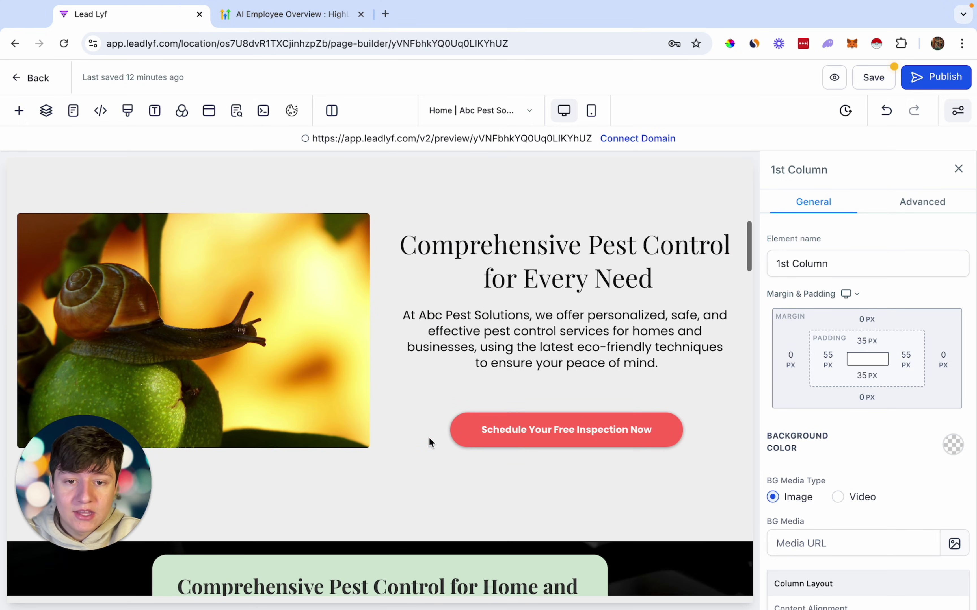
pyautogui.scroll(-10, 431, 443)
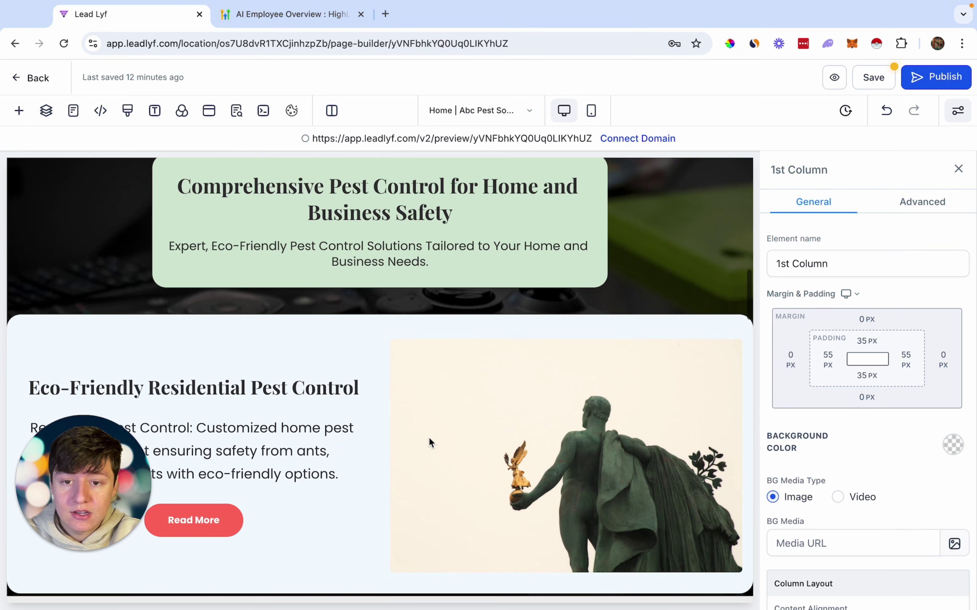
pyautogui.scroll(-1, 430, 443)
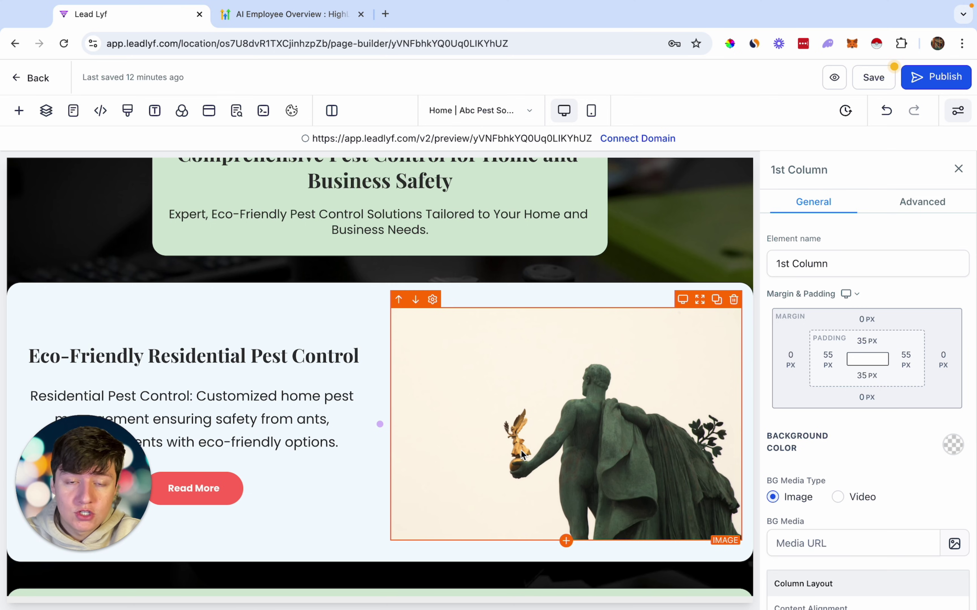
pyautogui.scroll(-1, 521, 454)
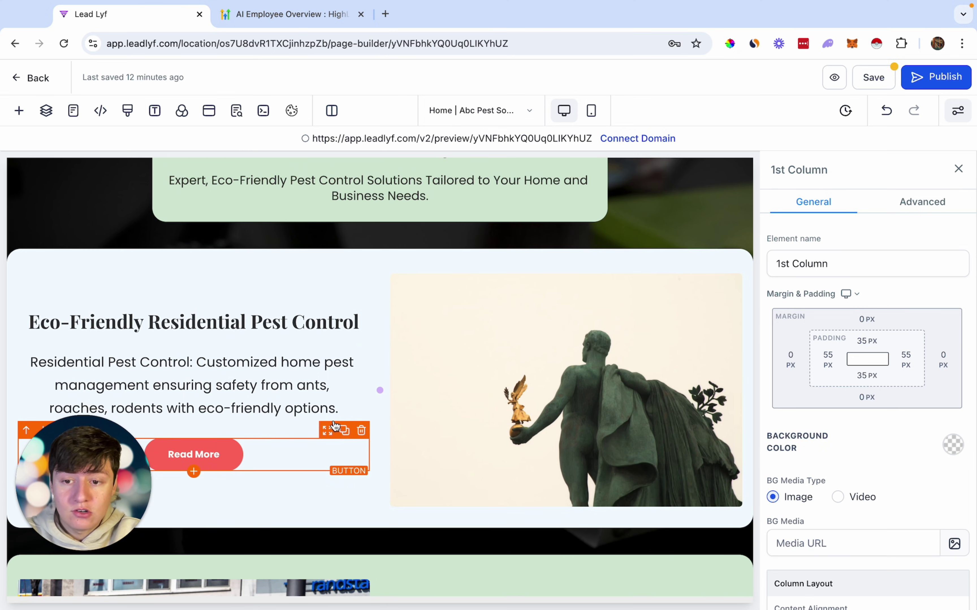
pyautogui.scroll(-15, 334, 371)
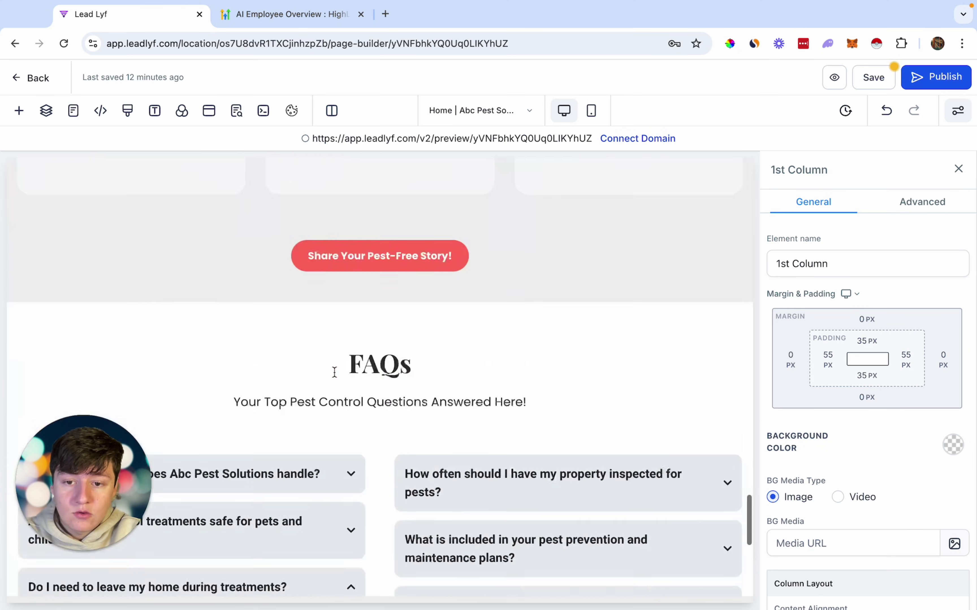